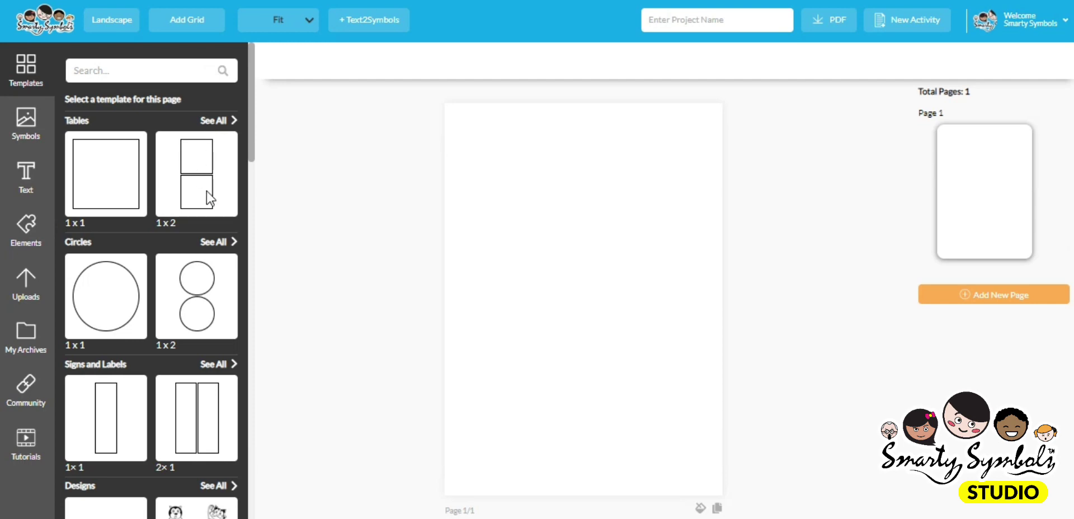
- Add the 2x1 table template from the full Tables template list to page 1
scroll(133, 309, "down", 15)
scroll(133, 308, "up", 15)
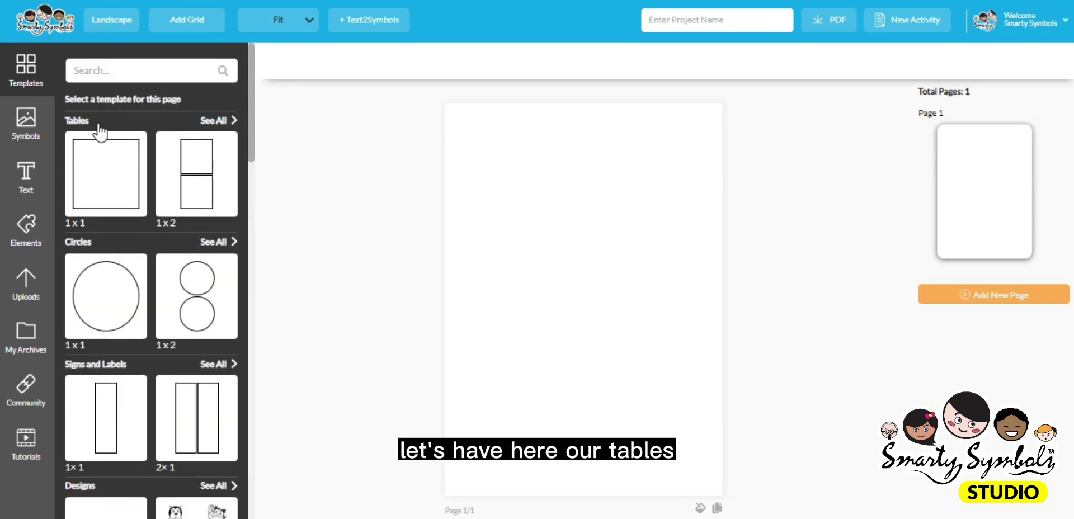
left_click(212, 121)
scroll(155, 279, "down", 8)
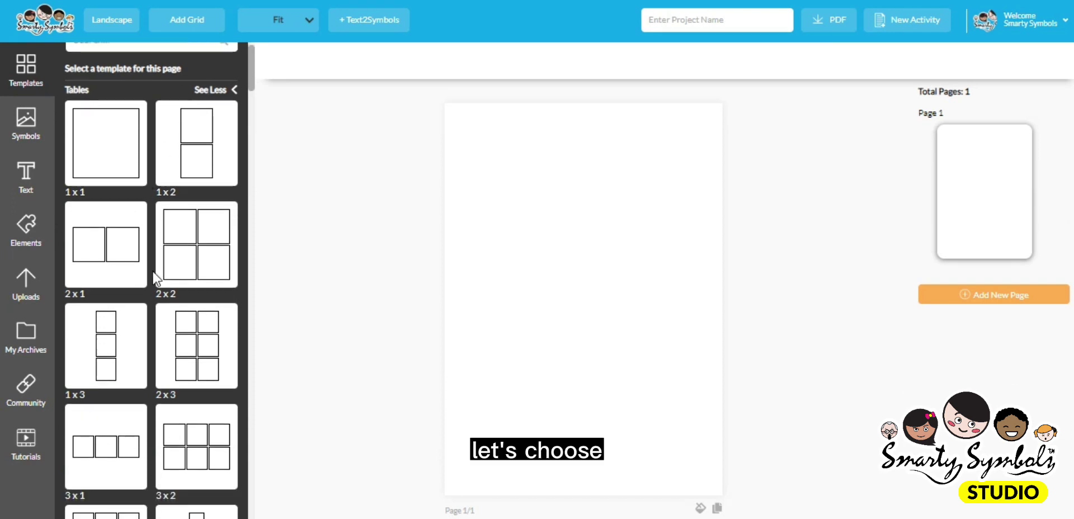
scroll(154, 279, "up", 8)
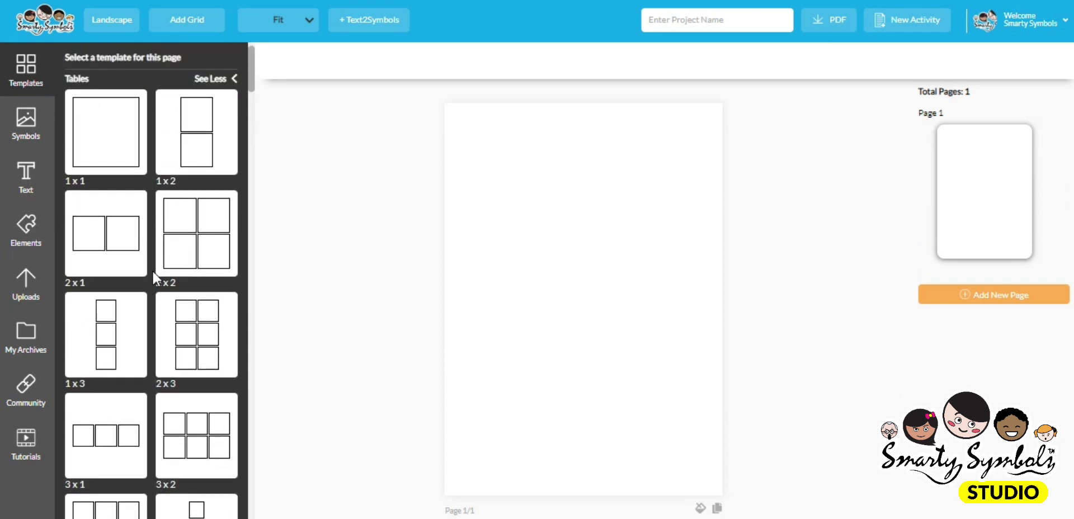
left_click(104, 285)
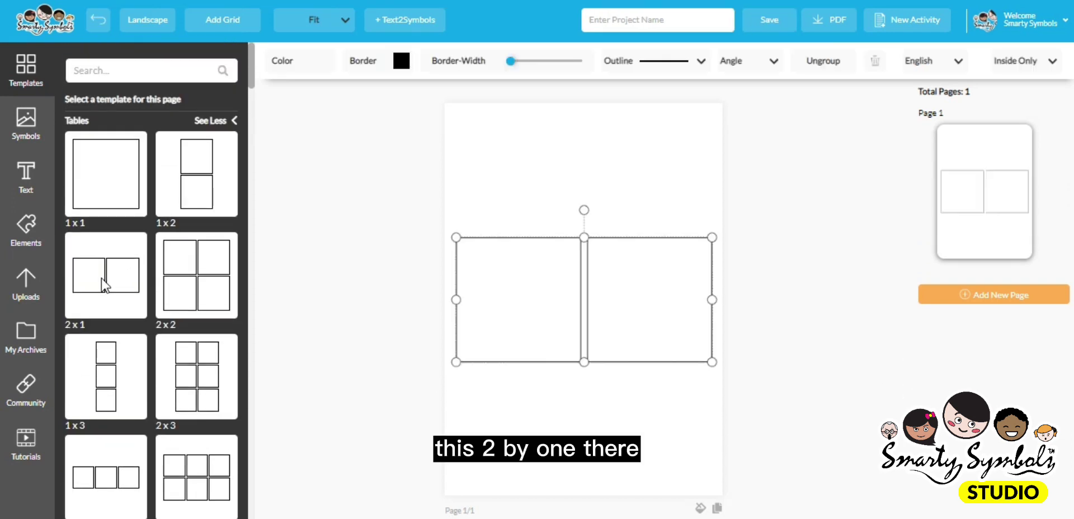
- Filter symbols to Bedroom, then drag Asleep into the left cell and Awake into the right
left_click(35, 127)
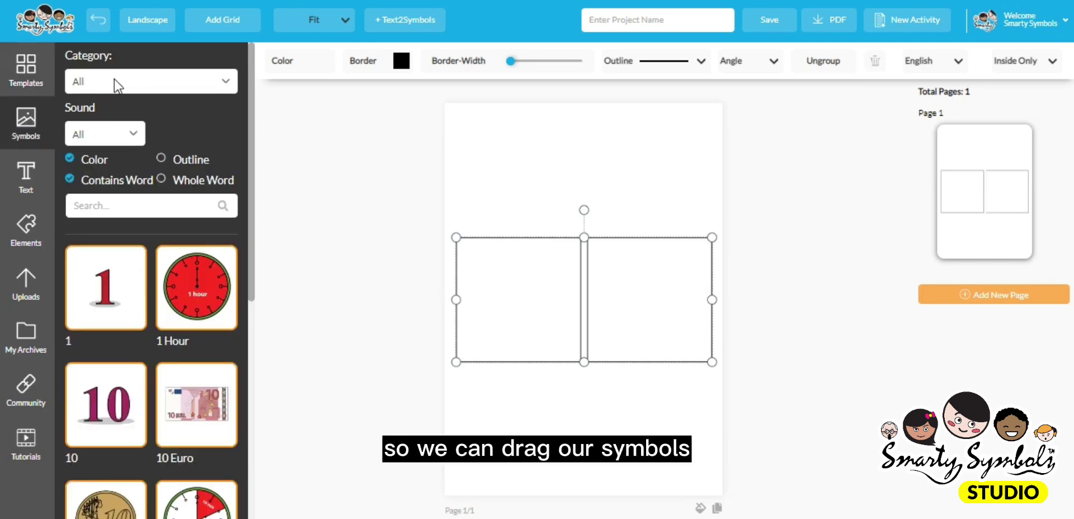
left_click(149, 84)
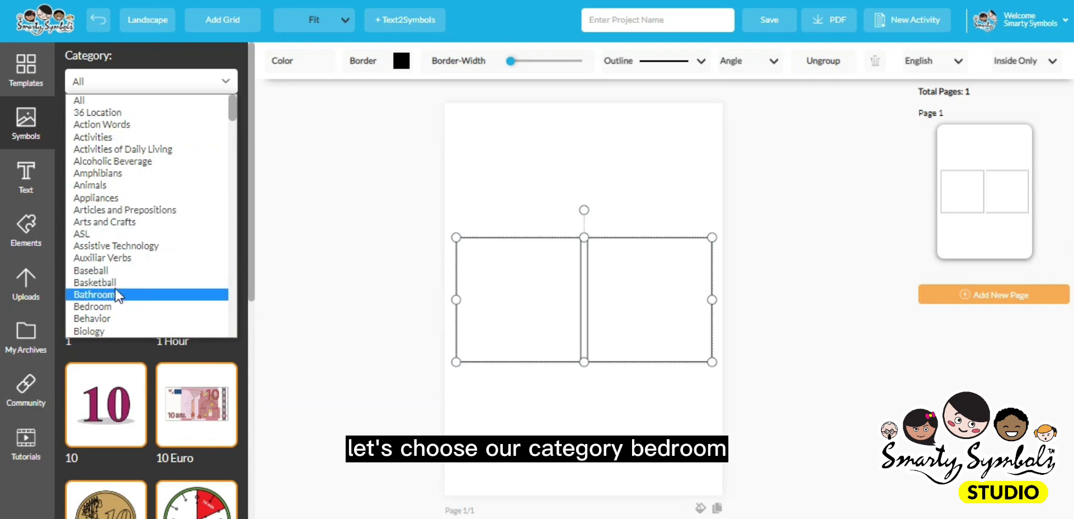
left_click(113, 306)
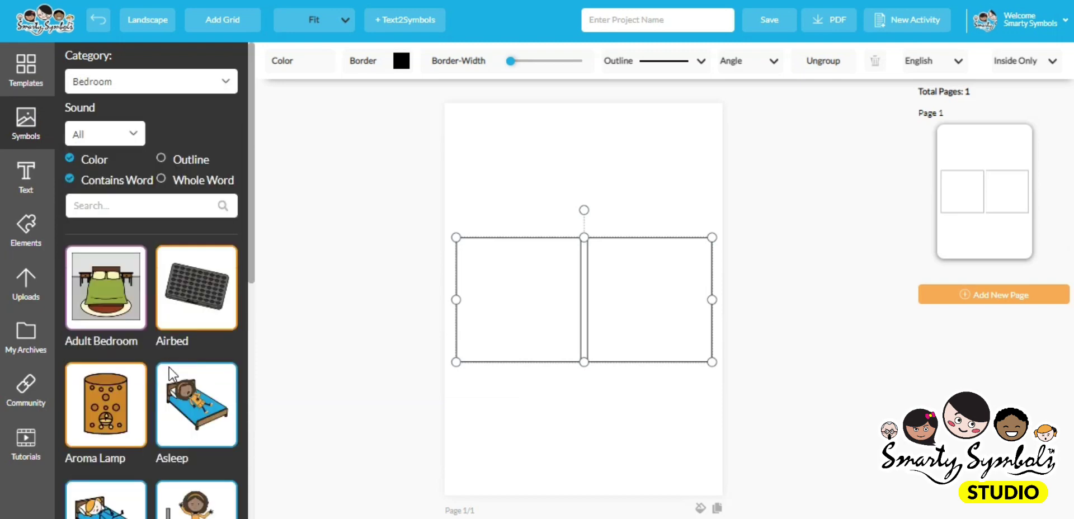
scroll(169, 374, "down", 2)
left_click_drag(195, 313, 518, 280)
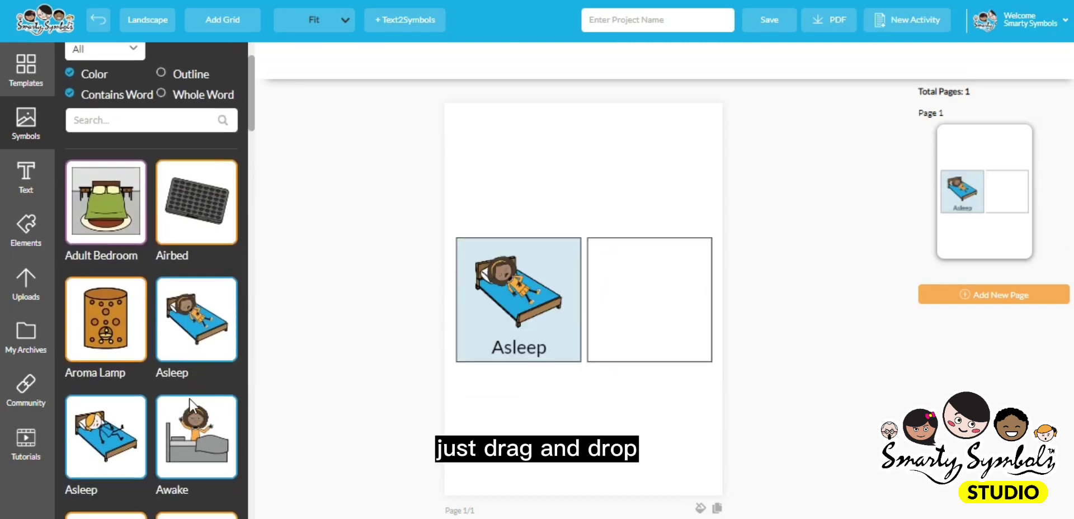
scroll(190, 402, "down", 3)
left_click_drag(196, 269, 642, 323)
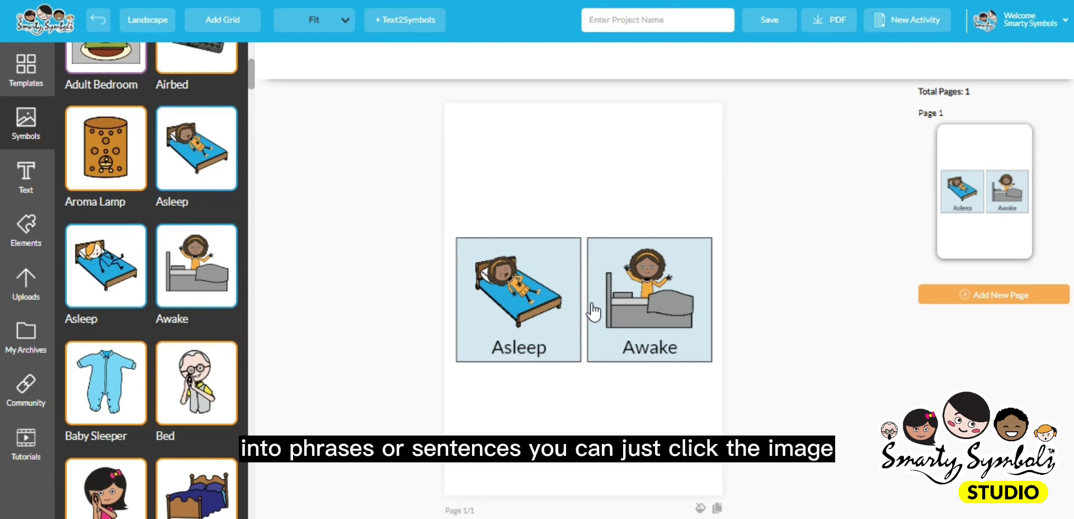
- Select the Asleep card's label, move it onto the bed picture and rotate it
left_click(548, 266)
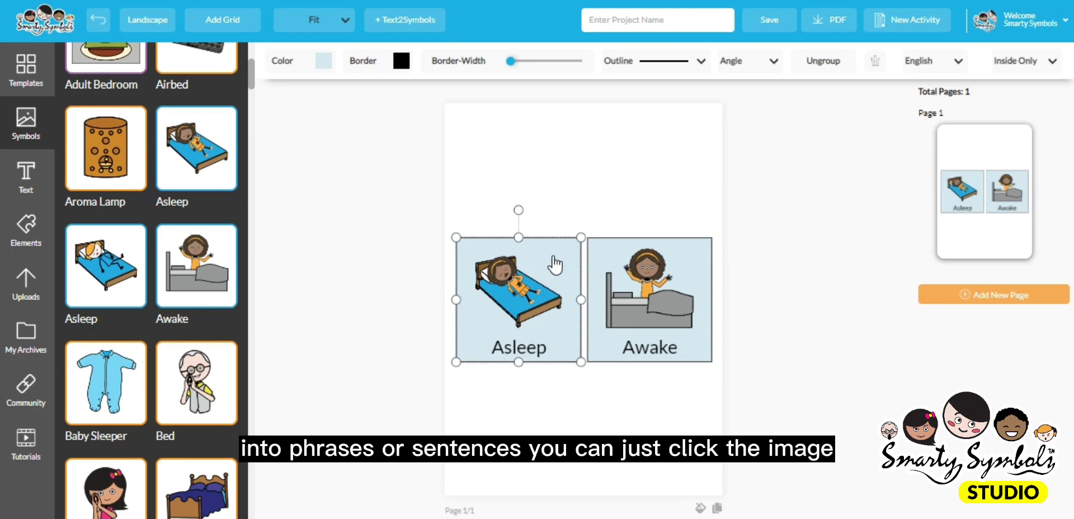
left_click(534, 353)
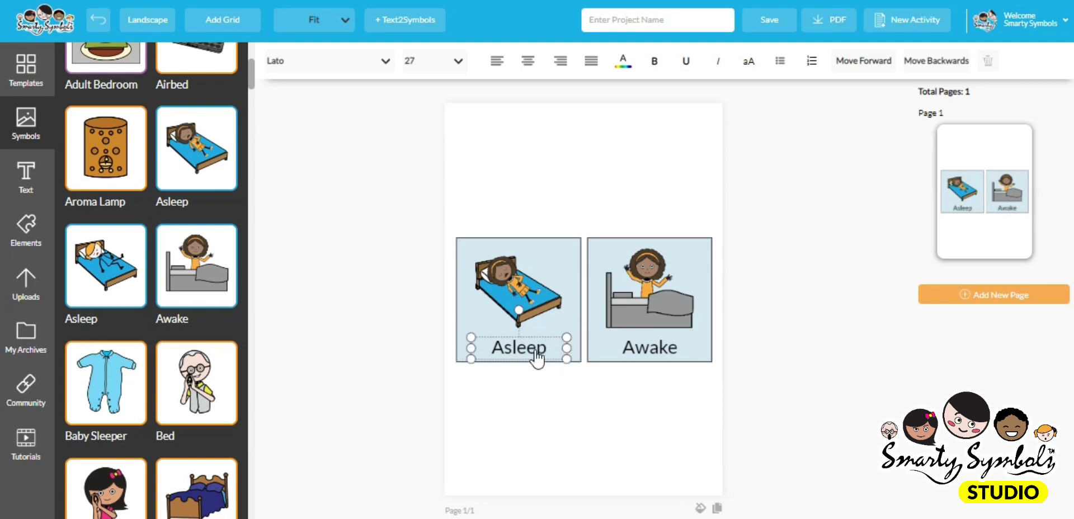
left_click_drag(530, 353, 562, 336)
mouse_move(518, 310)
left_mouse_down()
mouse_move(547, 333)
mouse_move(508, 371)
mouse_move(471, 337)
mouse_move(491, 311)
mouse_move(518, 310)
left_mouse_up()
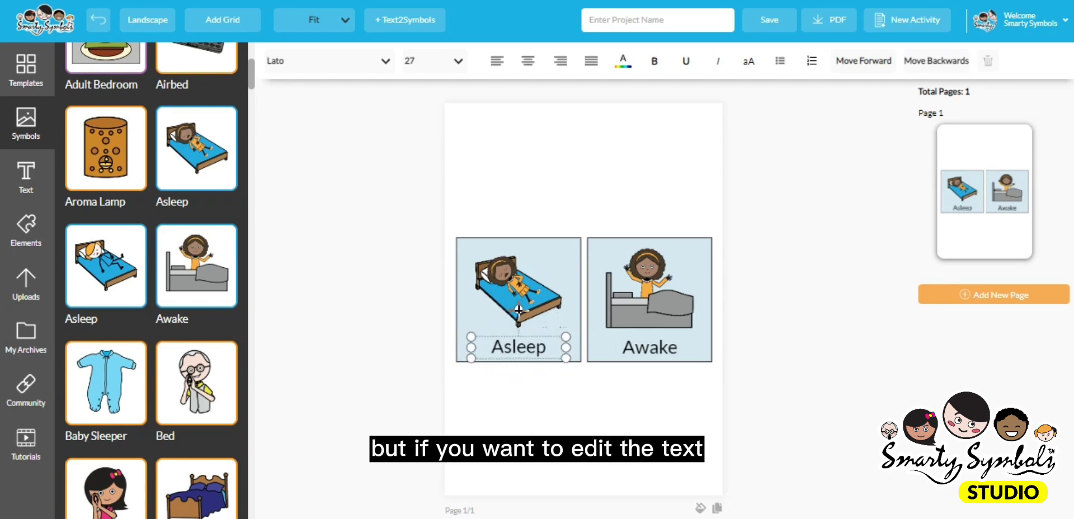
- Replace the label word with 'She is sleeping.' and select the new sentence
double_click(542, 348)
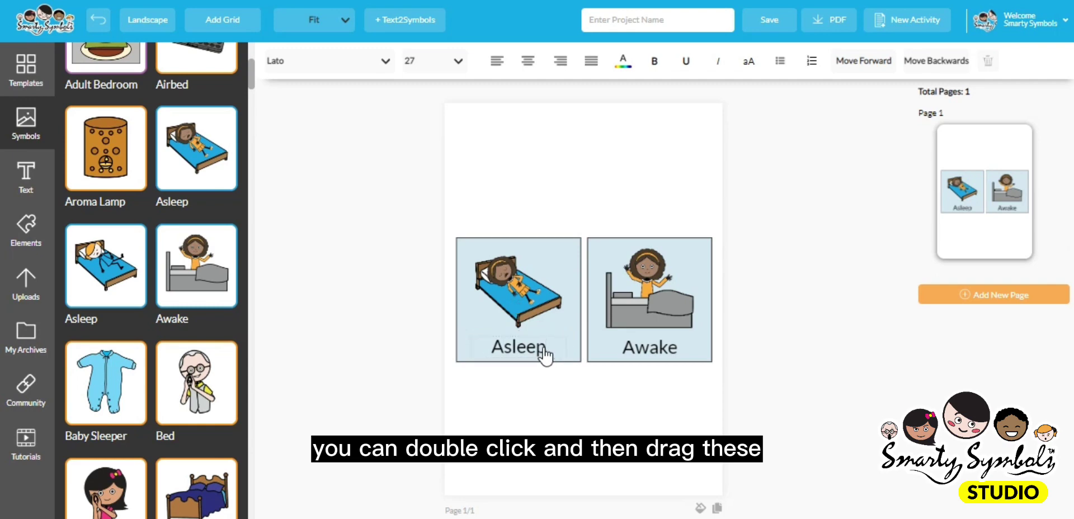
left_click_drag(544, 348, 504, 349)
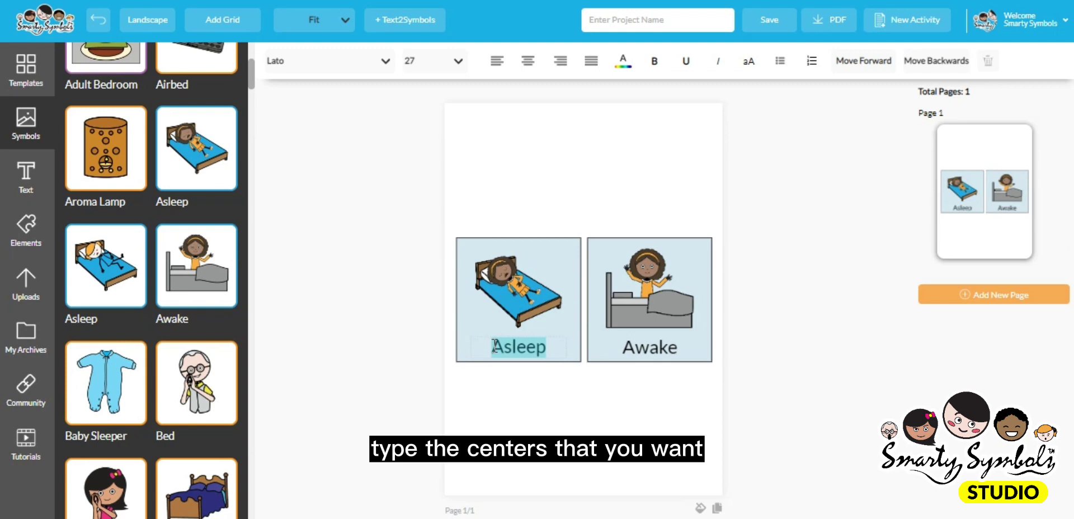
type("She i")
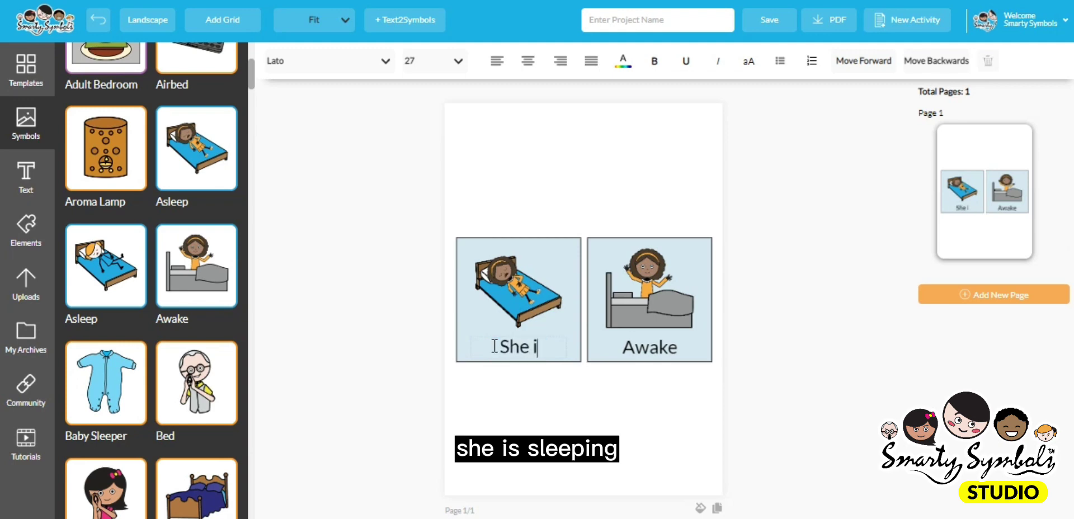
type("s sleeping")
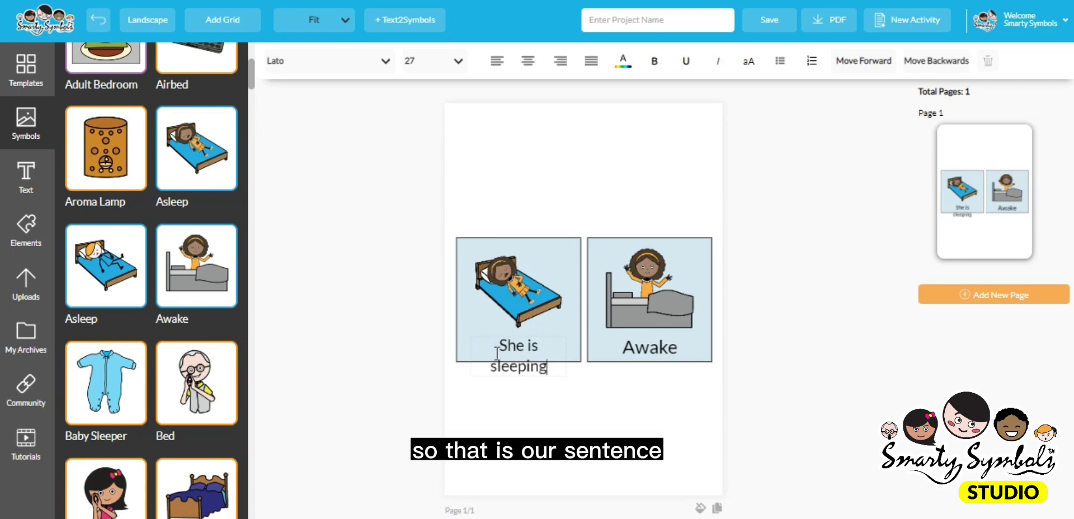
type(".")
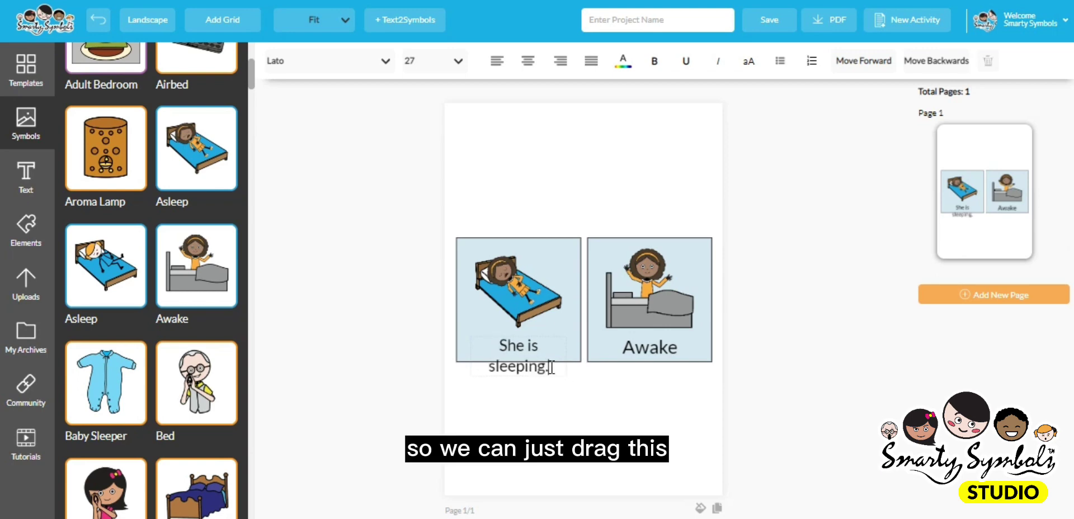
left_click_drag(548, 367, 501, 347)
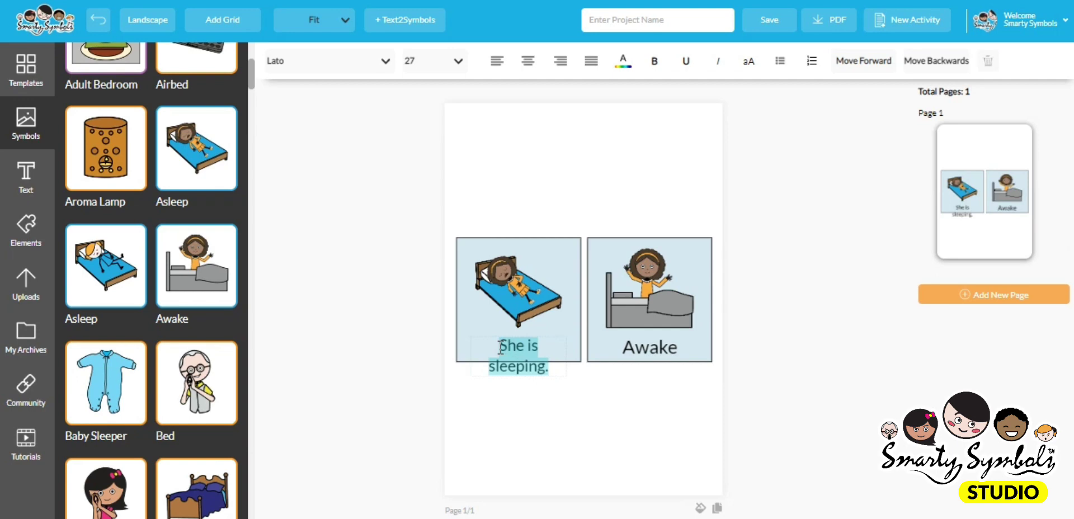
- Set the caption font to Oswald and review the font size list
left_click(314, 61)
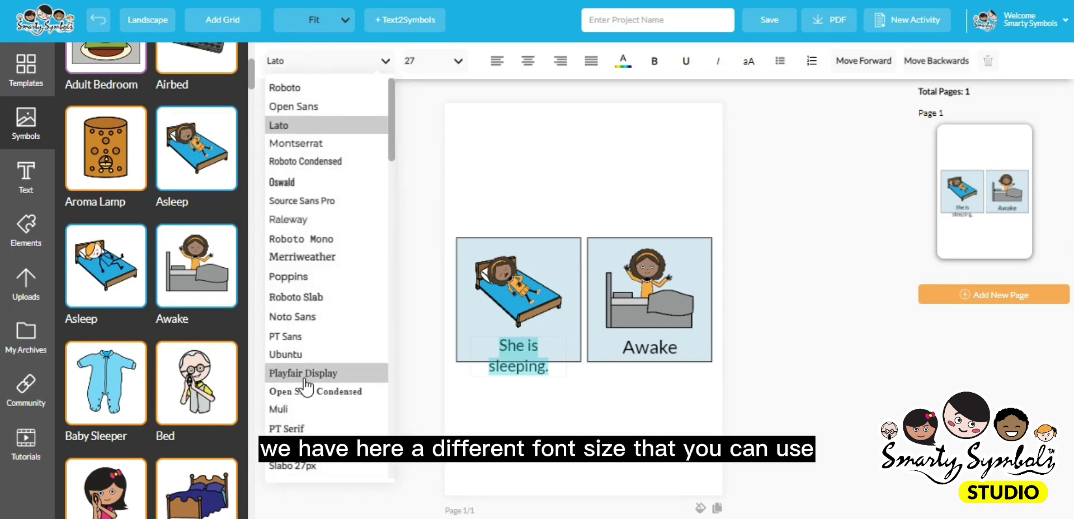
scroll(307, 378, "down", 1)
scroll(307, 375, "down", 6)
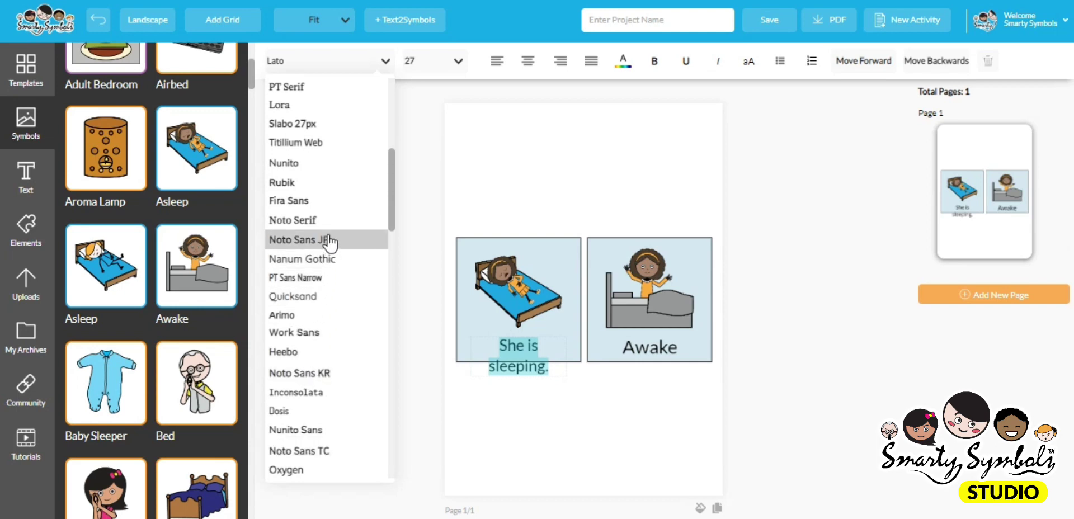
scroll(322, 239, "up", 7)
left_click(307, 182)
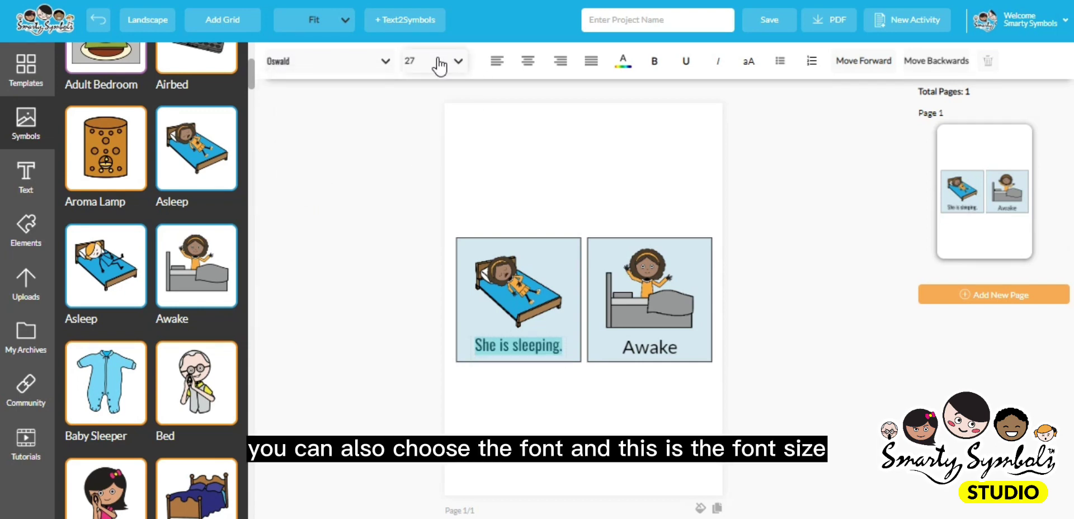
left_click(350, 72)
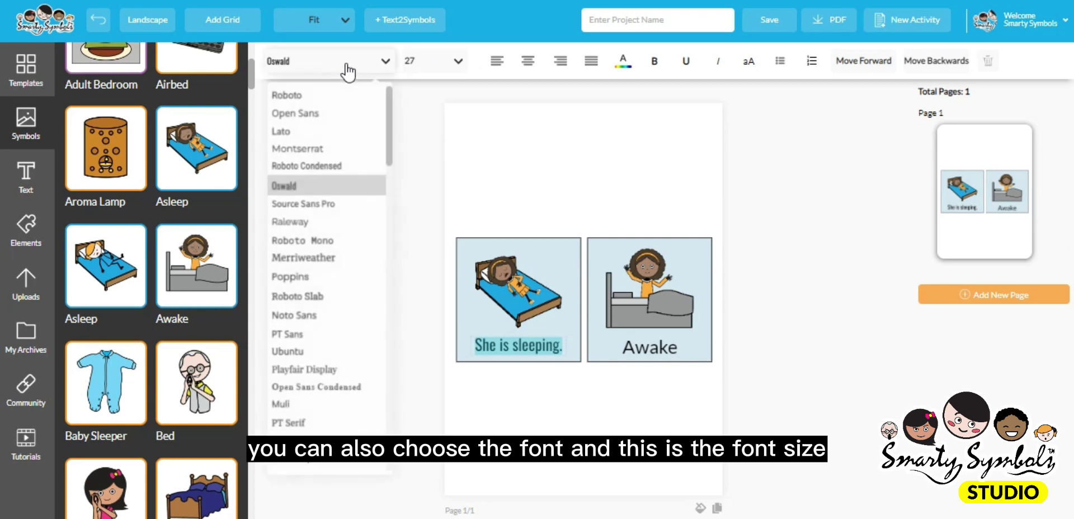
left_click(443, 70)
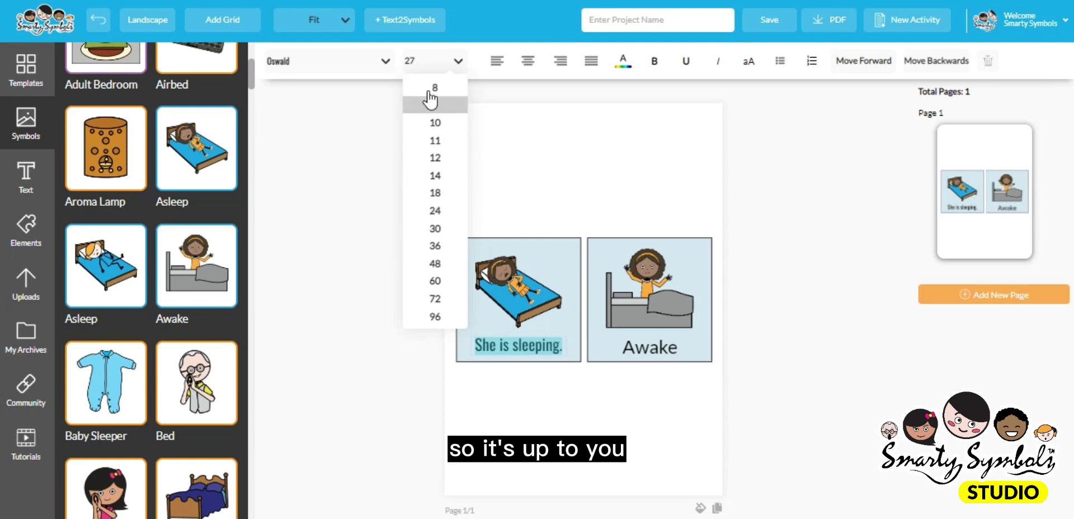
- Try left, centre, right and justify alignment, ending with the caption centre-aligned
left_click(499, 66)
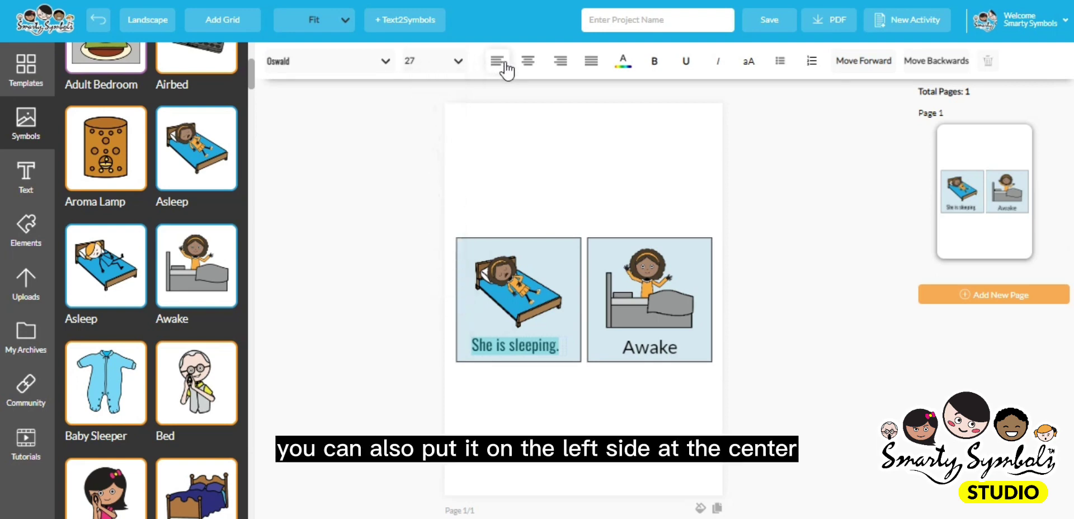
left_click(530, 66)
left_click(561, 66)
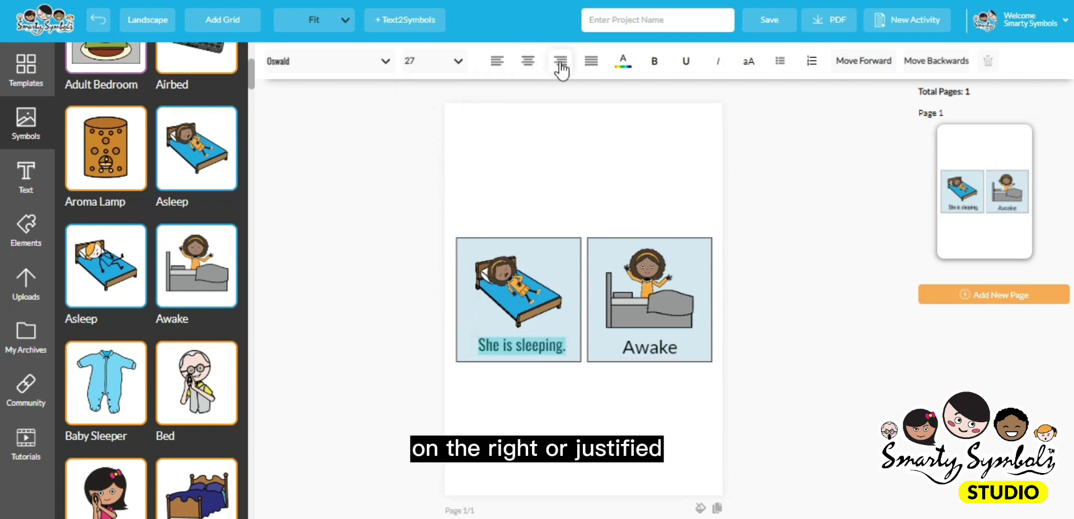
left_click(588, 66)
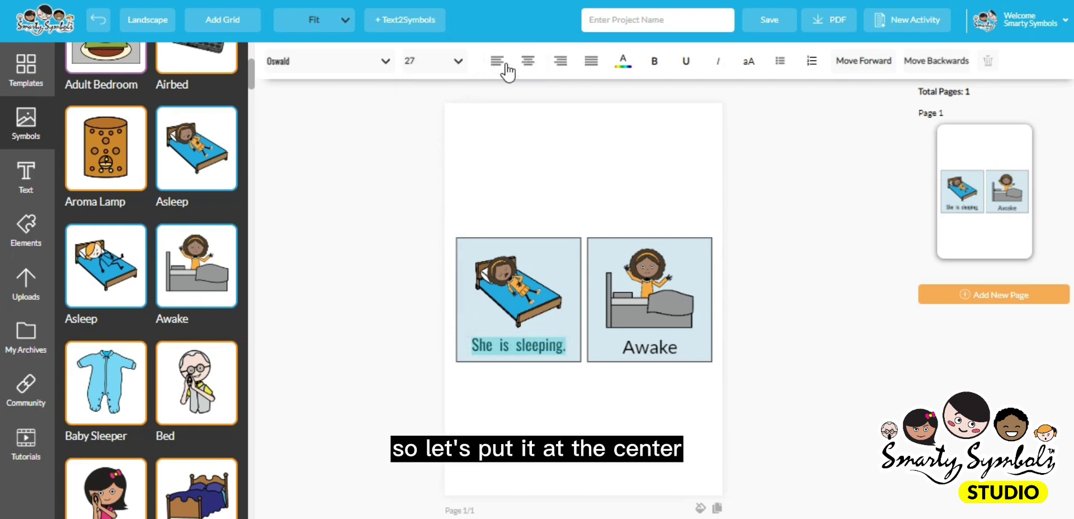
left_click(527, 61)
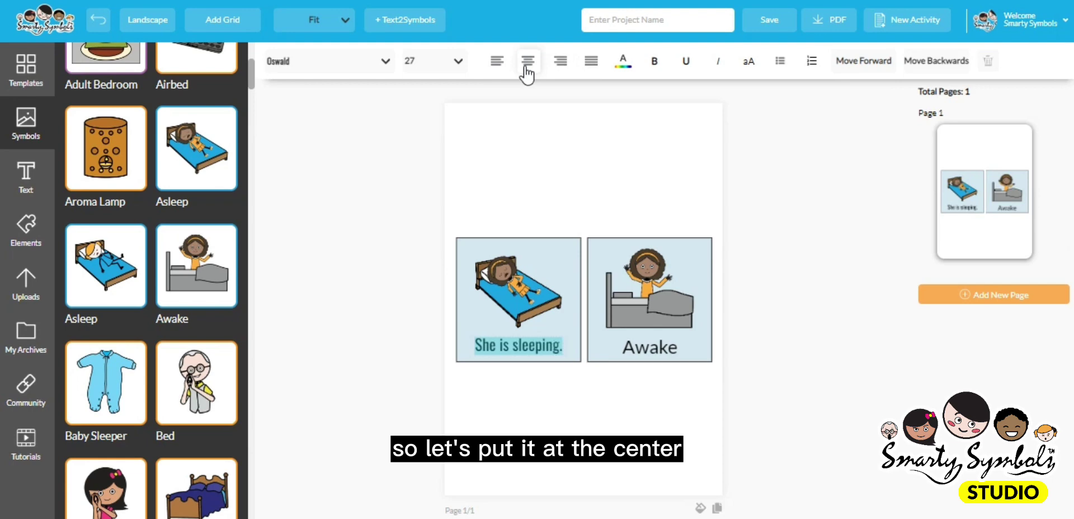
- Try red, mauve, teal, orange, black and dark green on the caption, then close the palette
left_click(623, 65)
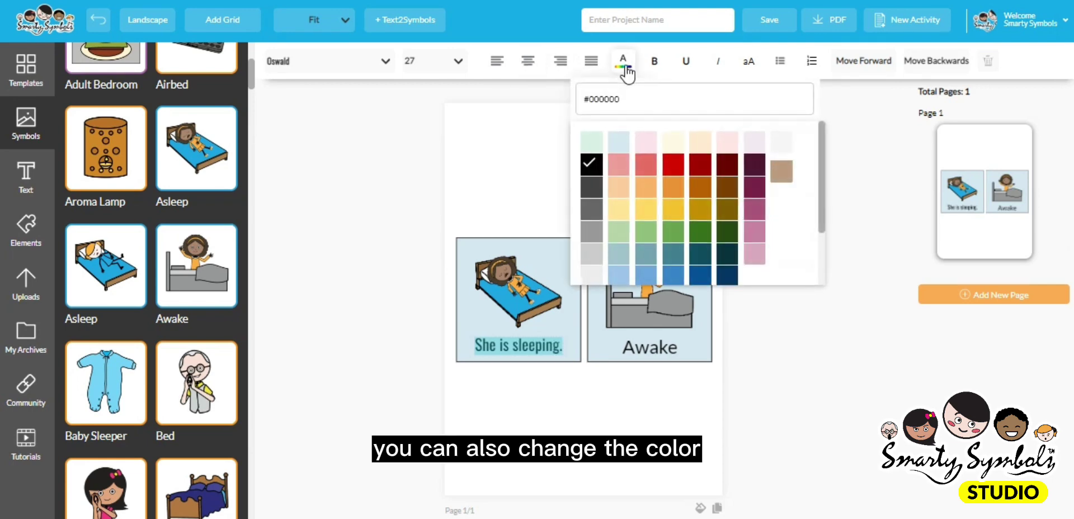
left_click(673, 164)
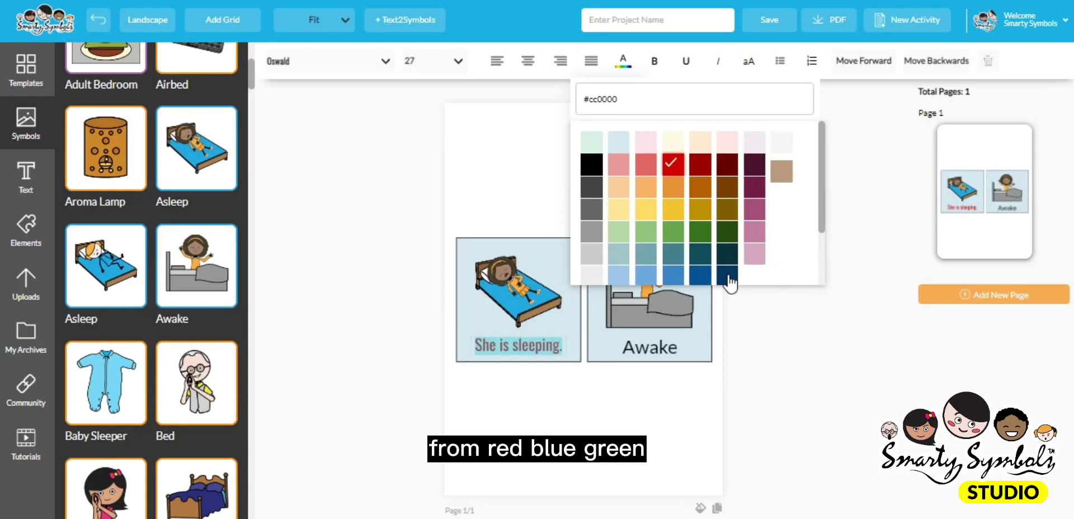
left_click(754, 208)
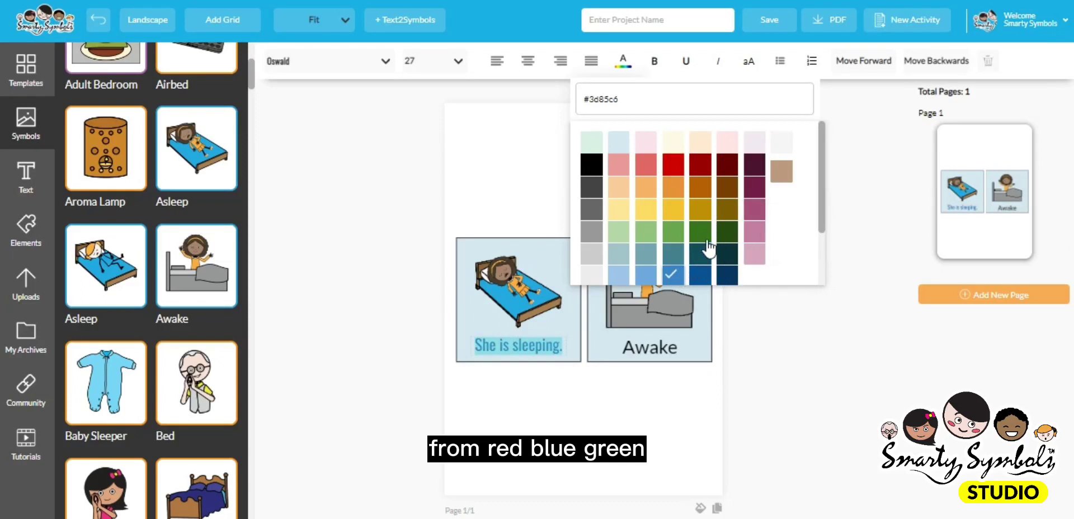
left_click(700, 231)
left_click(673, 187)
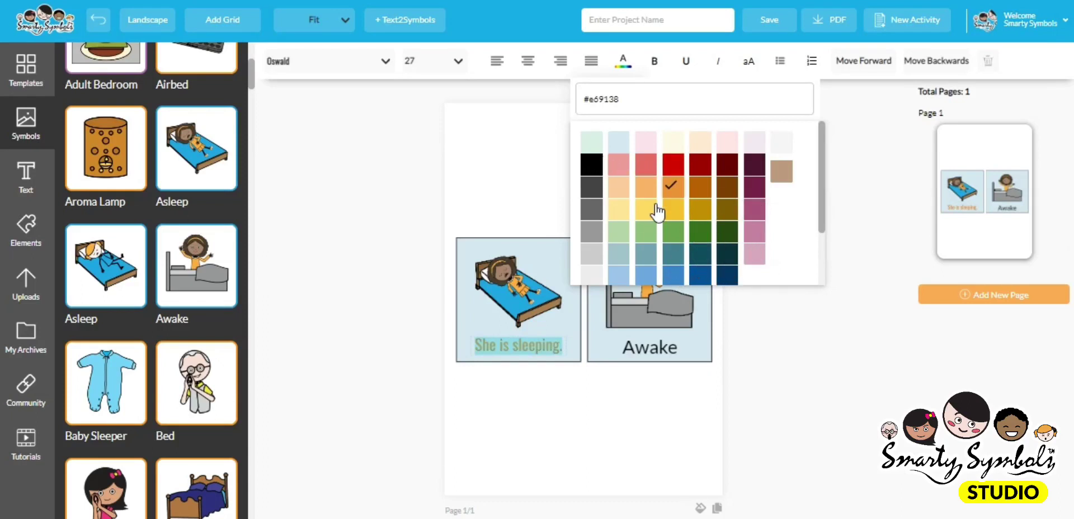
left_click(645, 208)
left_click(644, 252)
left_click(673, 190)
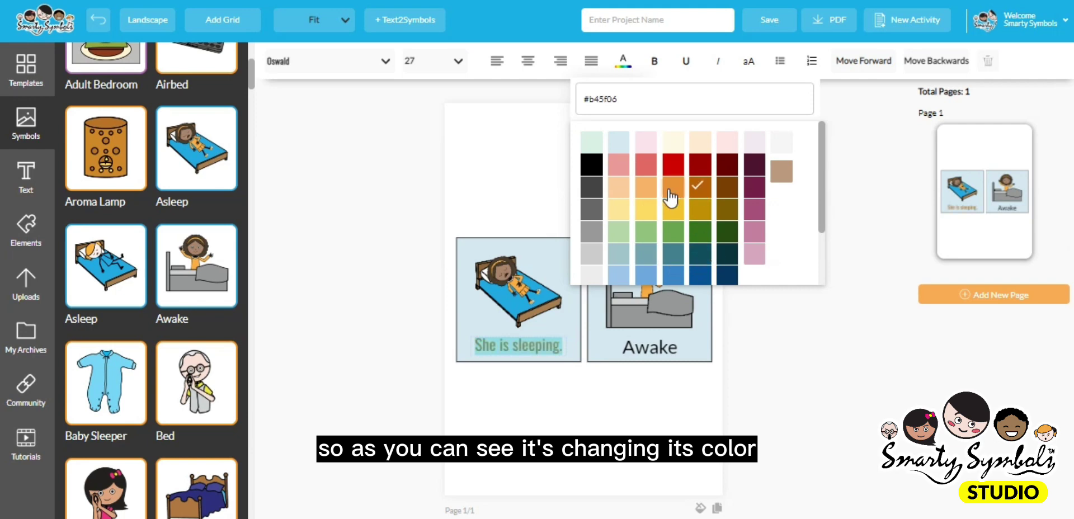
left_click(590, 167)
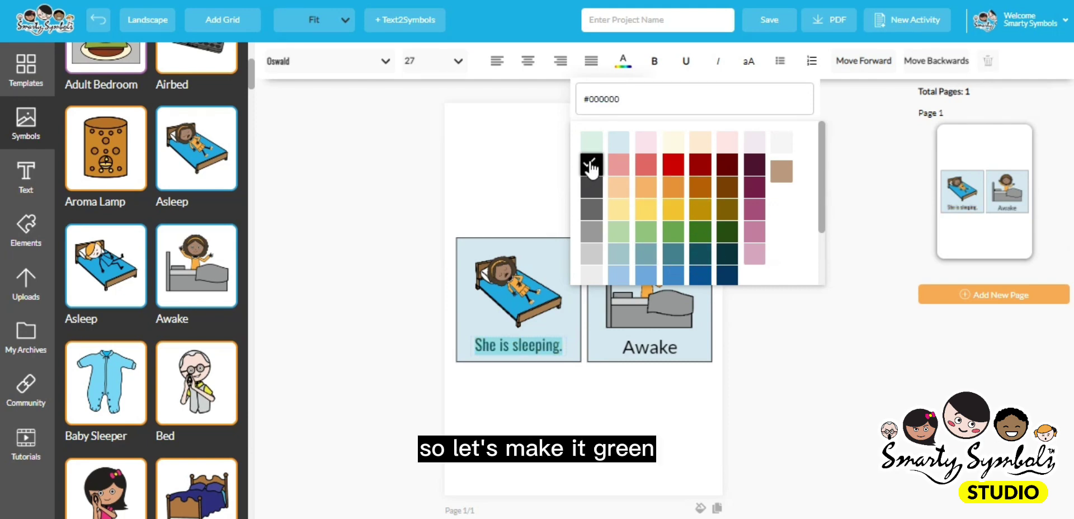
left_click(699, 231)
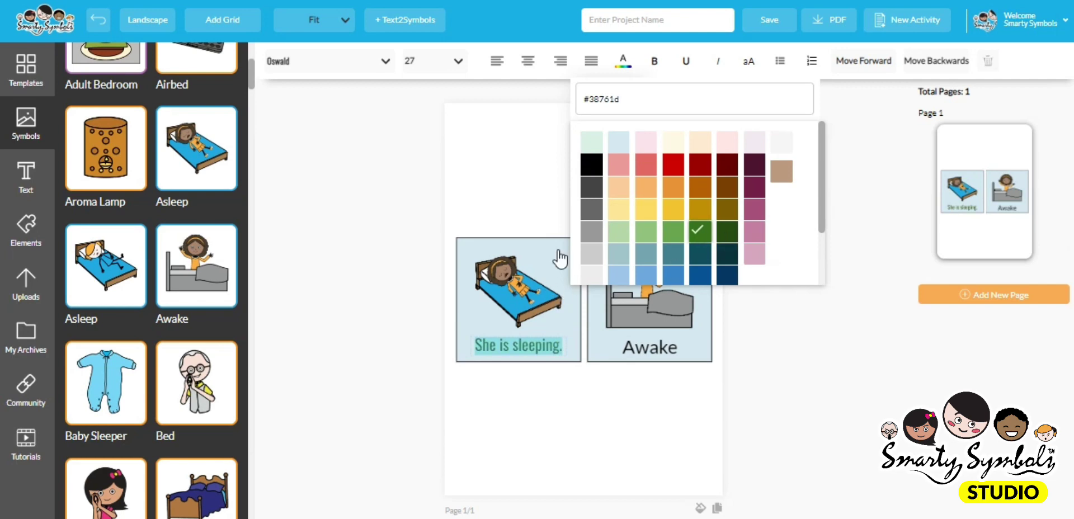
left_click(547, 236)
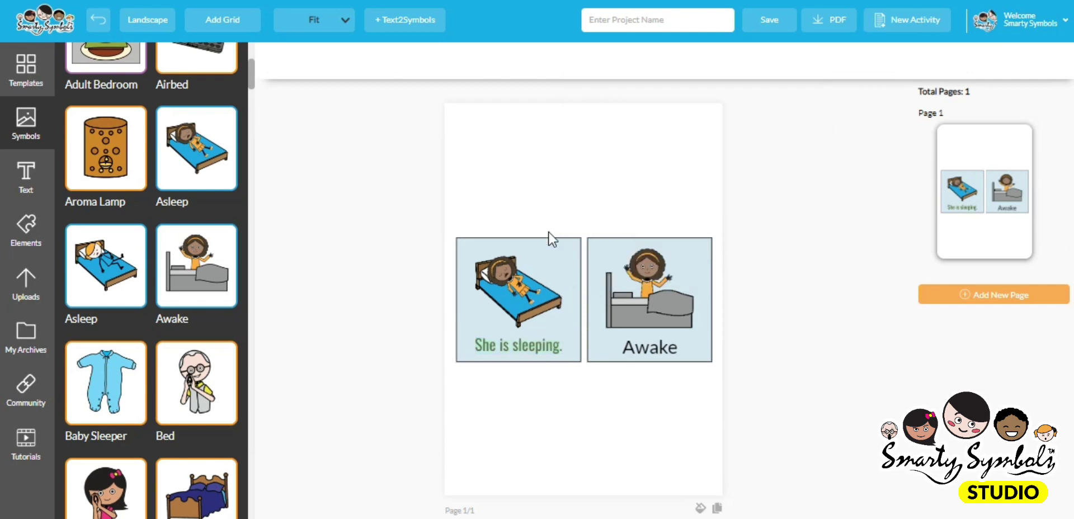
- Reselect the whole caption and make it black (#000000)
left_click(559, 352)
left_click_drag(565, 347, 478, 347)
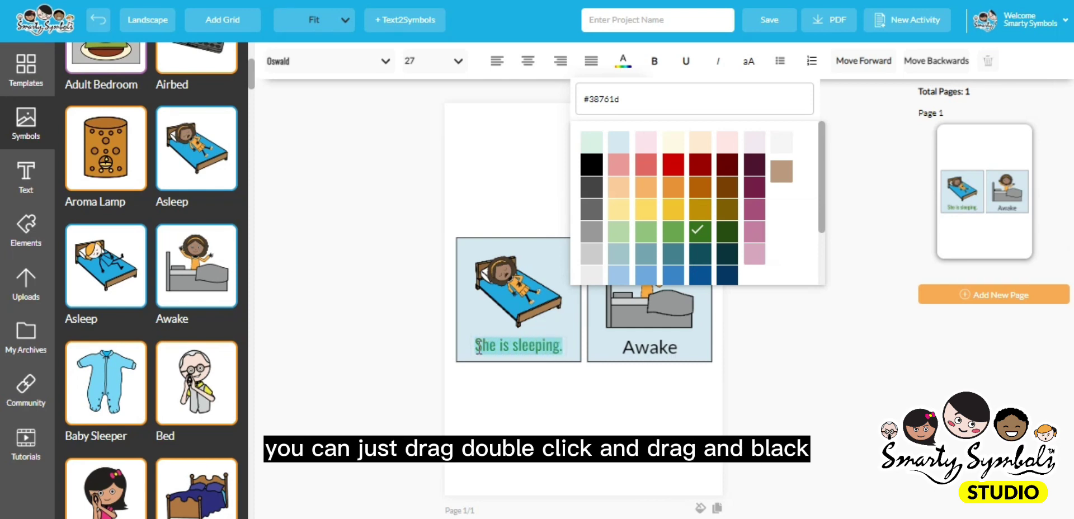
left_click(591, 164)
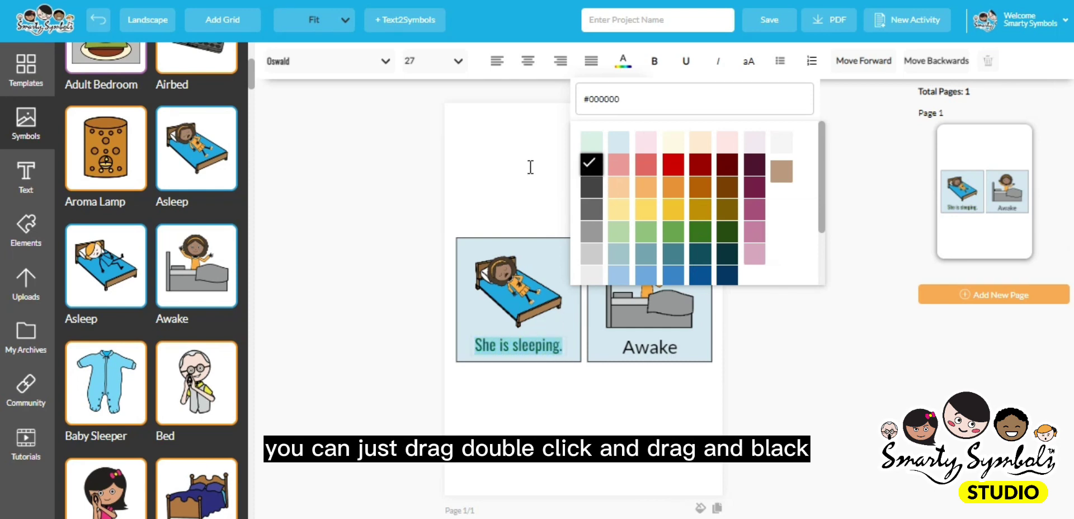
left_click(492, 137)
left_click(558, 359)
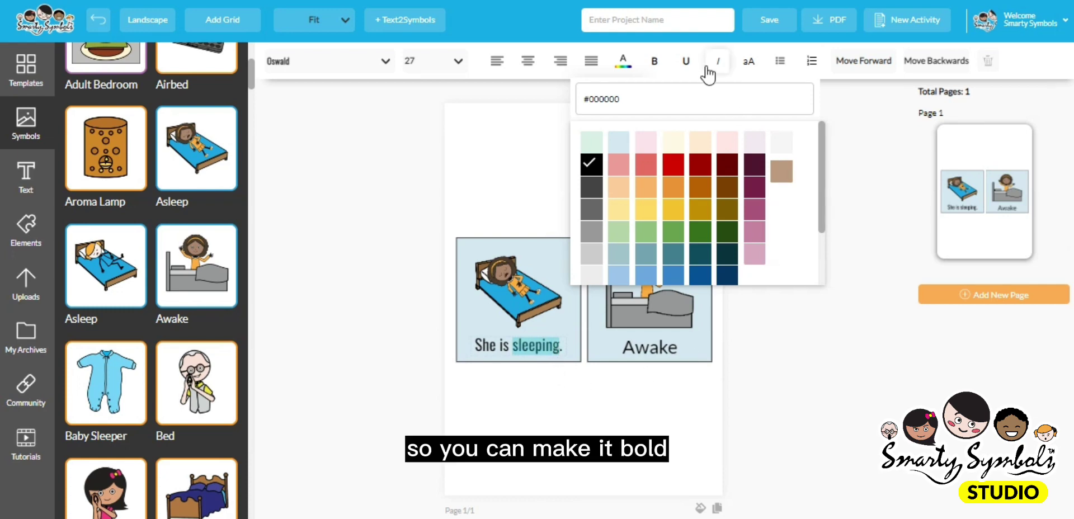
- Apply bold, underline and italic, then switch the caption to all capitals and lowercase
left_click(657, 63)
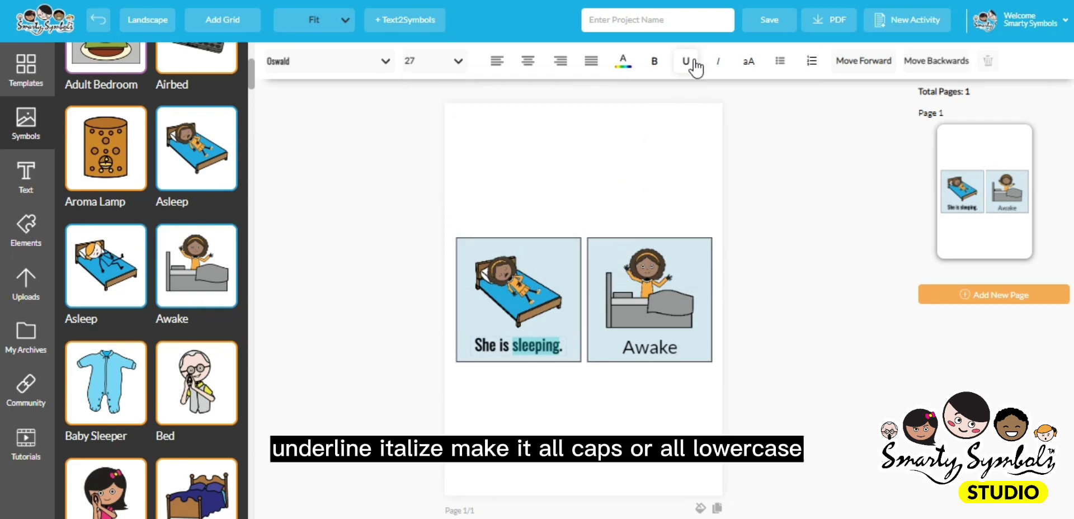
left_click(687, 63)
left_click(708, 62)
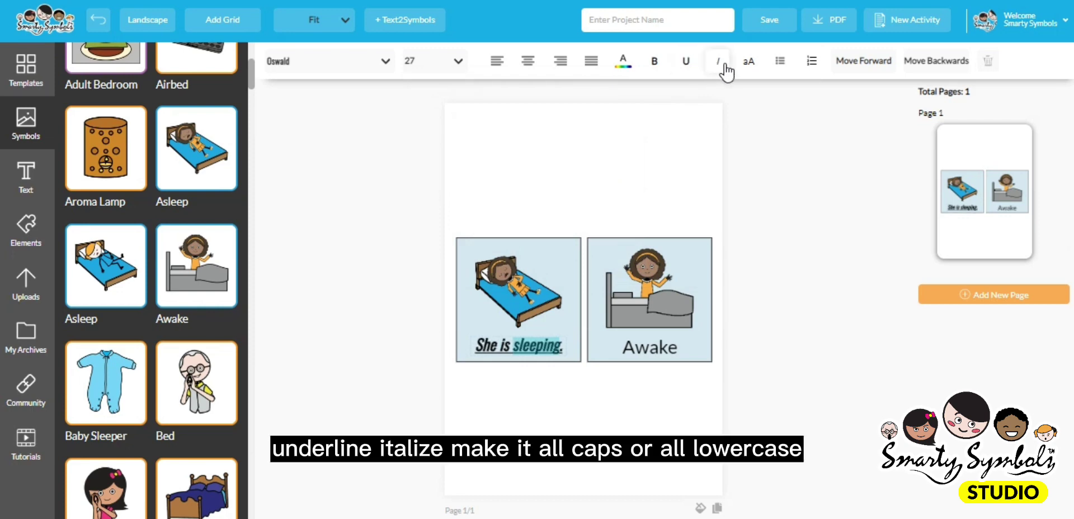
left_click(749, 63)
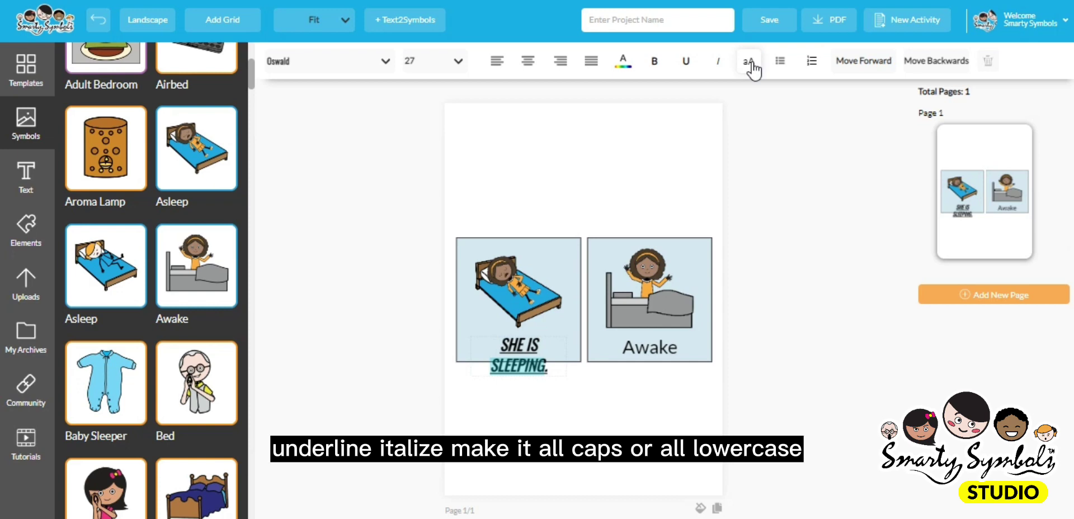
left_click(749, 63)
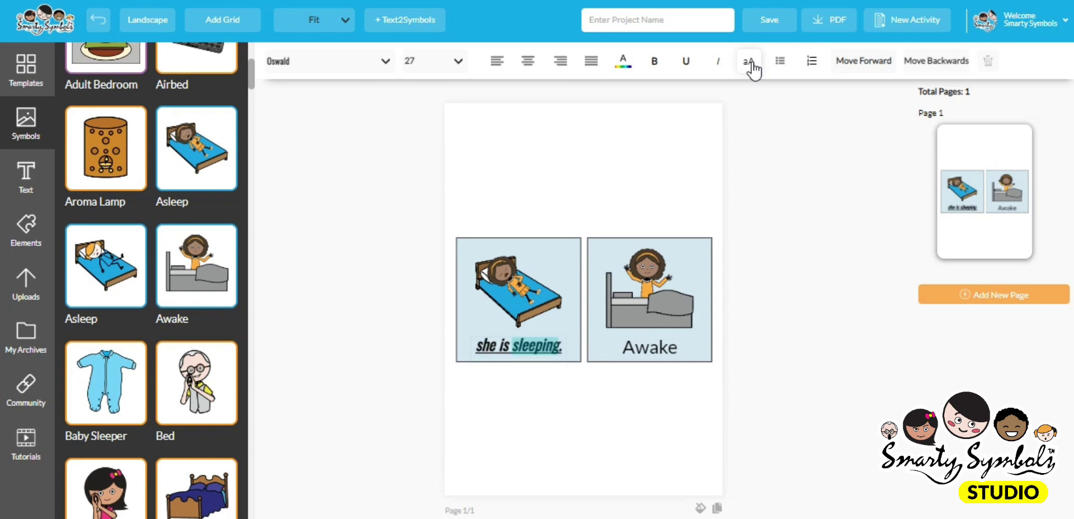
- Restore the capital S and turn bold, underline and italic off on the caption
left_click(484, 345)
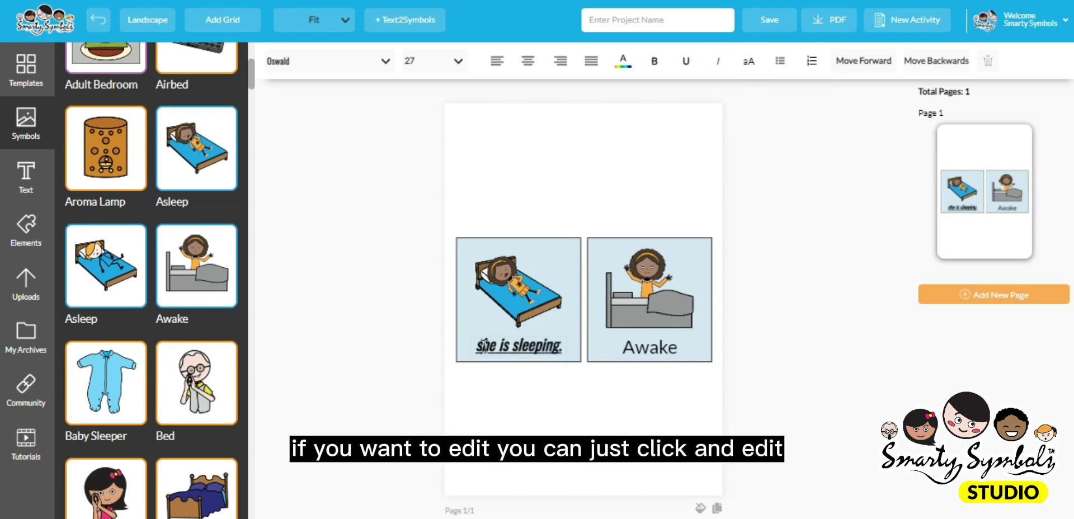
key("BackSpace")
type("S")
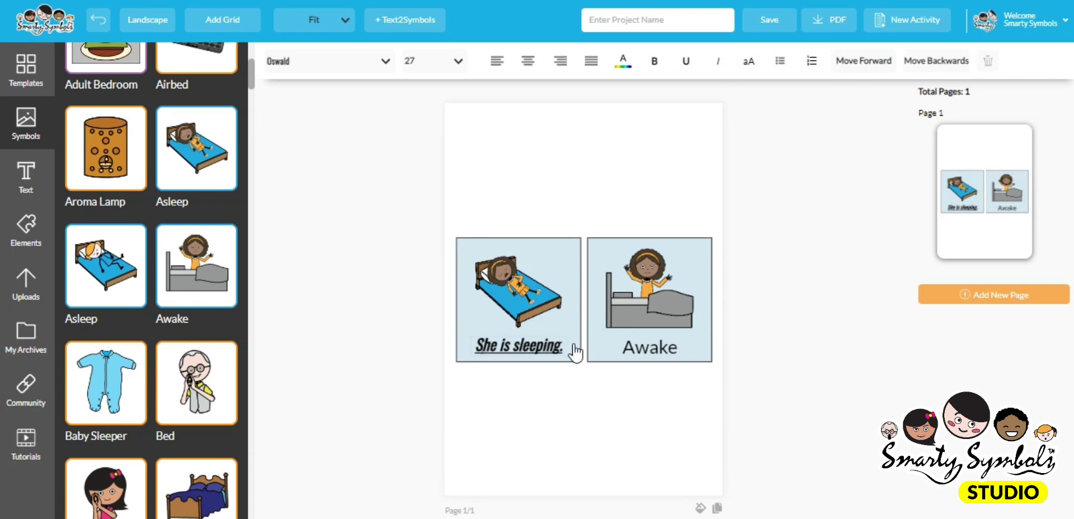
left_click_drag(568, 346, 453, 342)
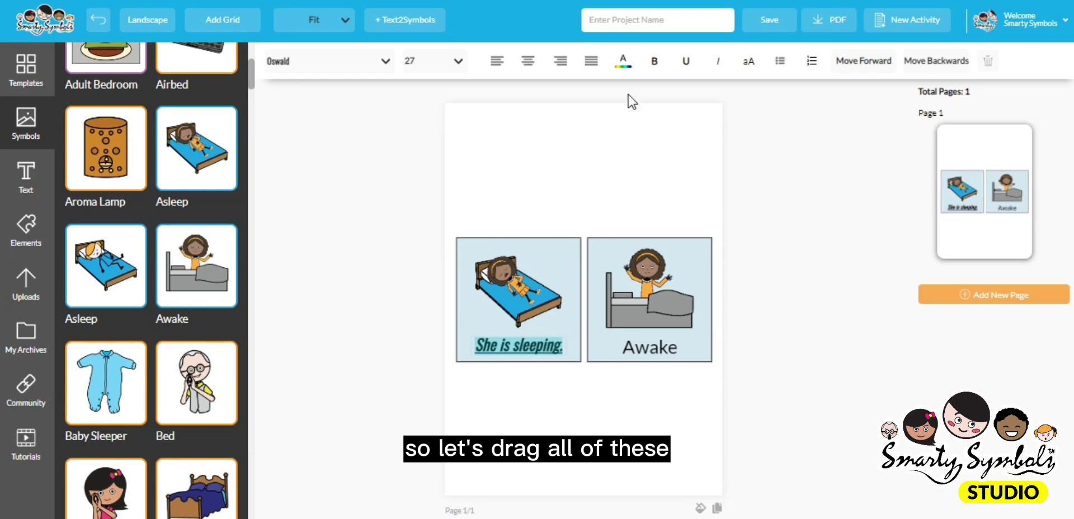
left_click(653, 64)
left_click(687, 65)
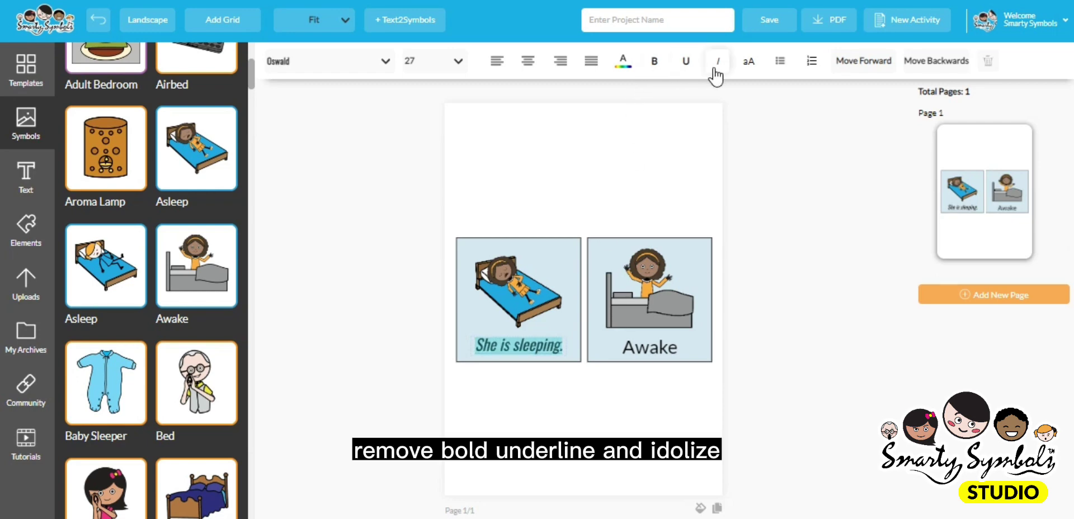
left_click(716, 63)
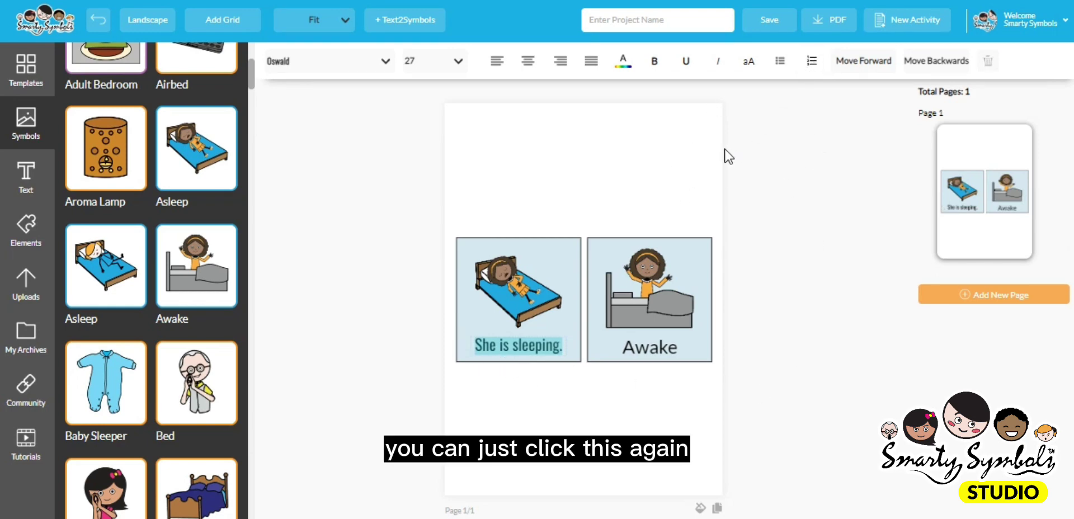
left_click(565, 202)
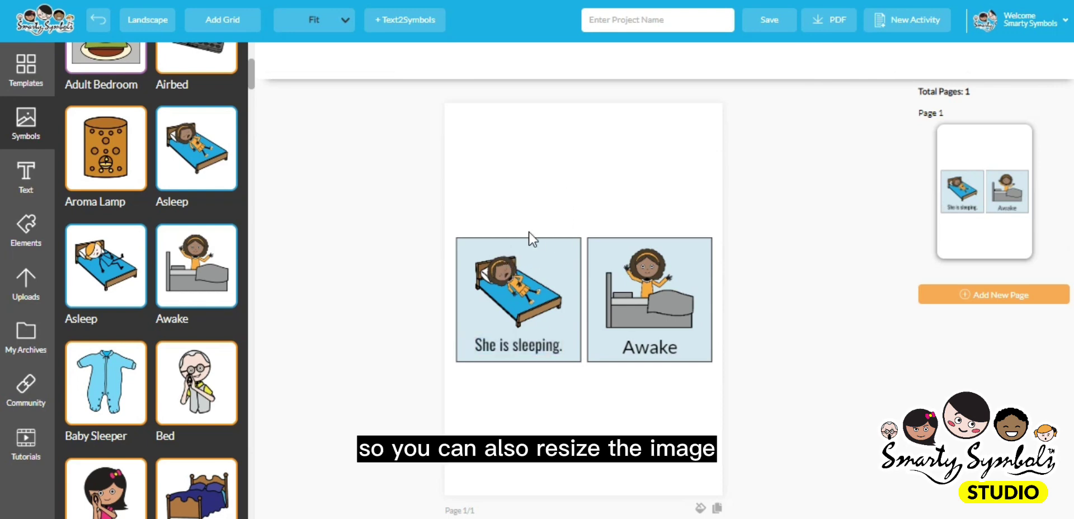
left_click(510, 285)
left_click(579, 193)
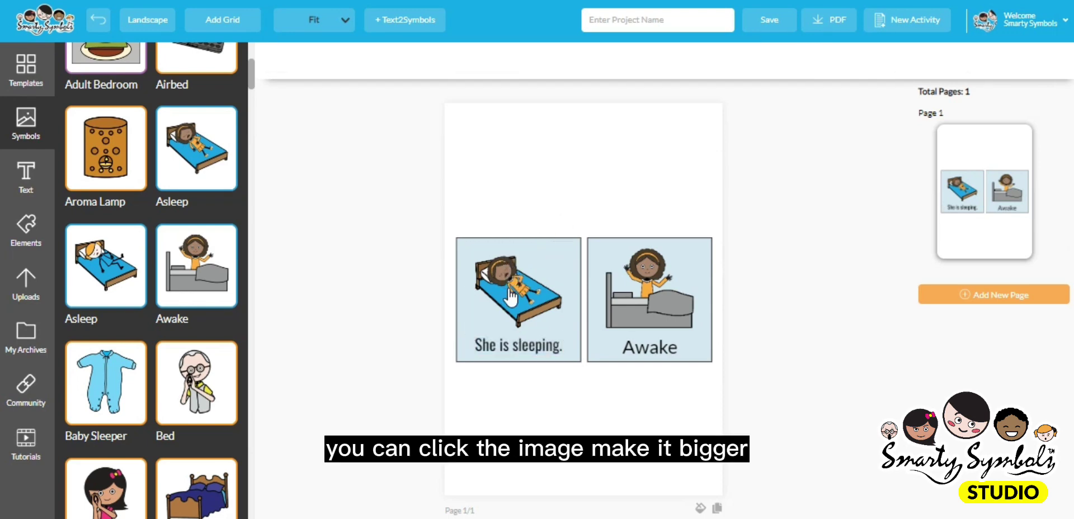
left_click(510, 297)
mouse_move(566, 243)
left_mouse_down()
mouse_move(597, 235)
mouse_move(582, 235)
left_mouse_up()
left_click_drag(538, 281, 529, 279)
left_click(564, 423)
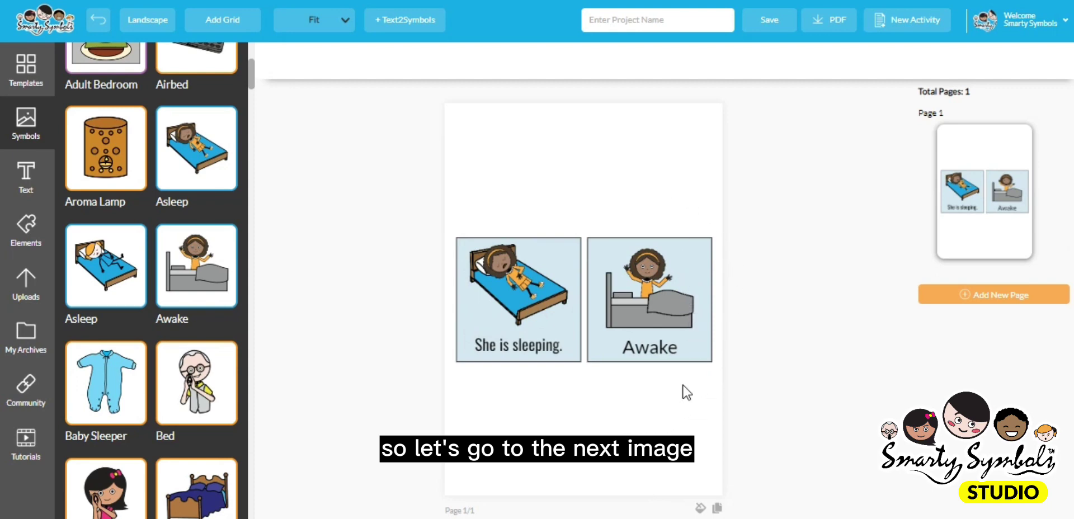
- Widen the Awake caption box and start replacing Awake with 'She is awake.'
left_click(694, 261)
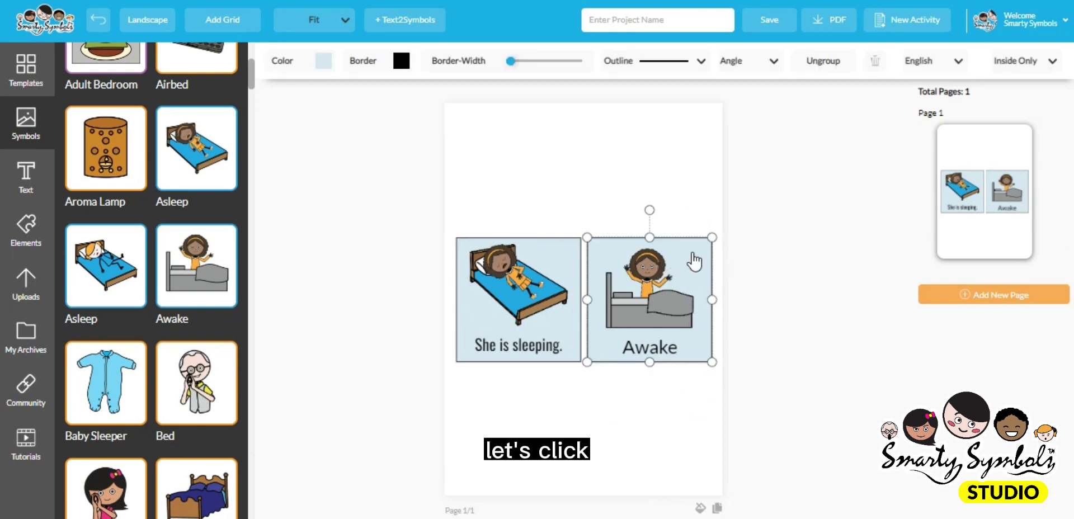
left_click(667, 354)
left_click(667, 353)
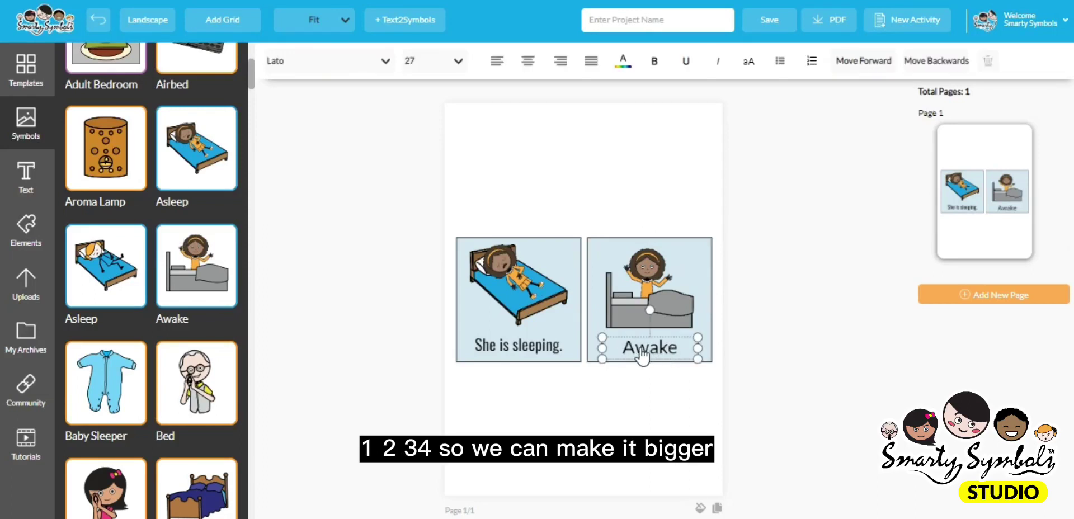
left_click_drag(698, 337, 703, 335)
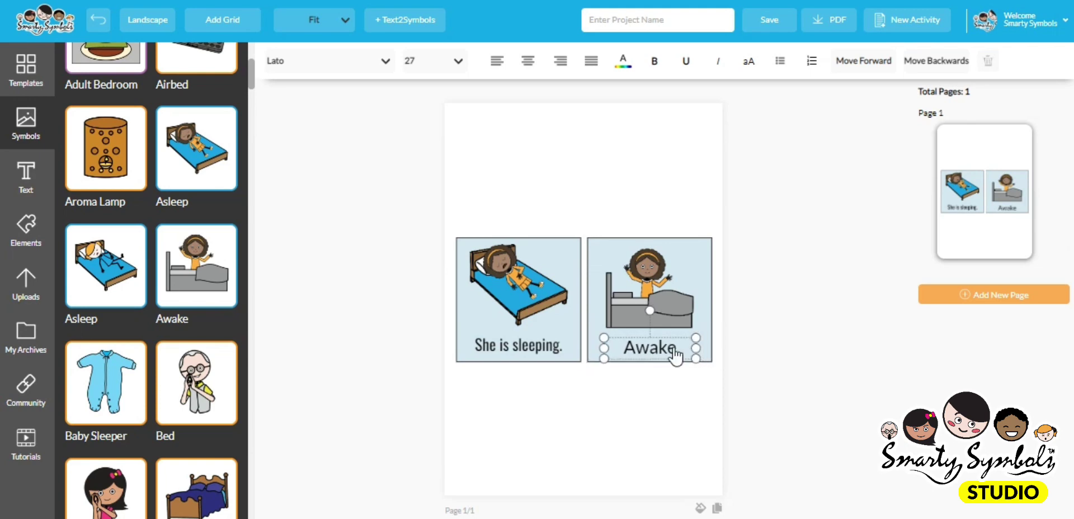
double_click(679, 348)
type("S")
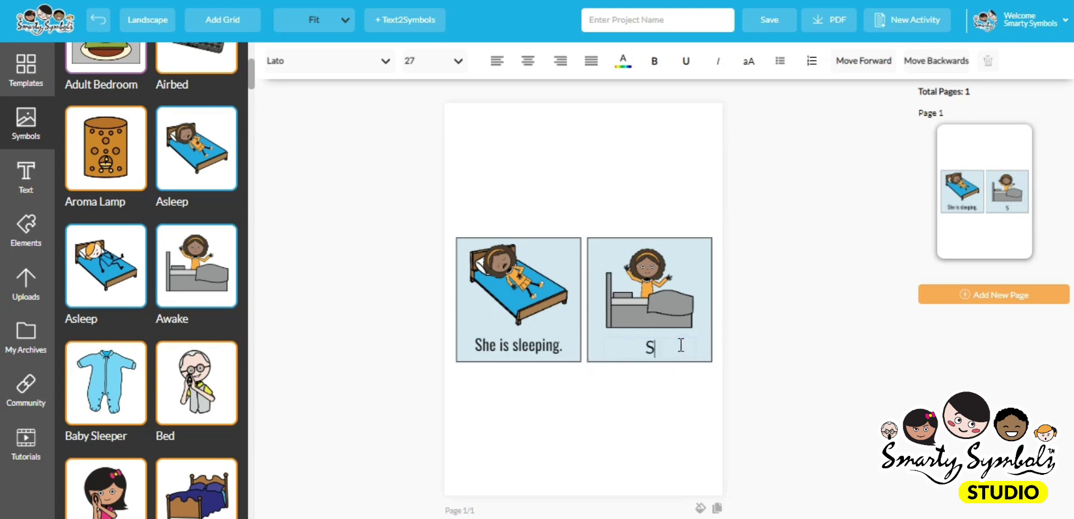
type("he is awake.")
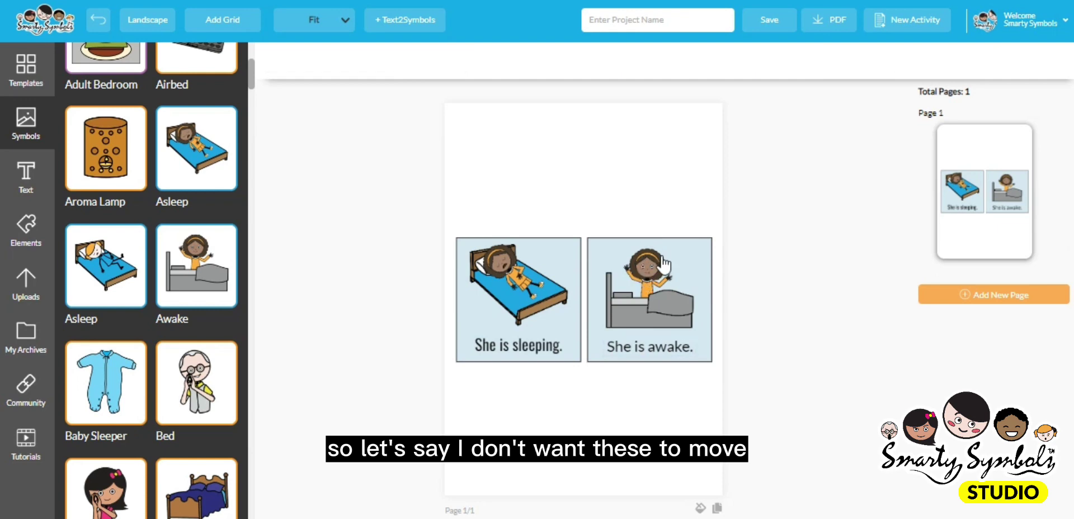
- Nudge the awake picture, then select it with its caption and group them
left_click_drag(663, 273, 663, 274)
left_click(659, 206)
left_click_drag(666, 233, 689, 390)
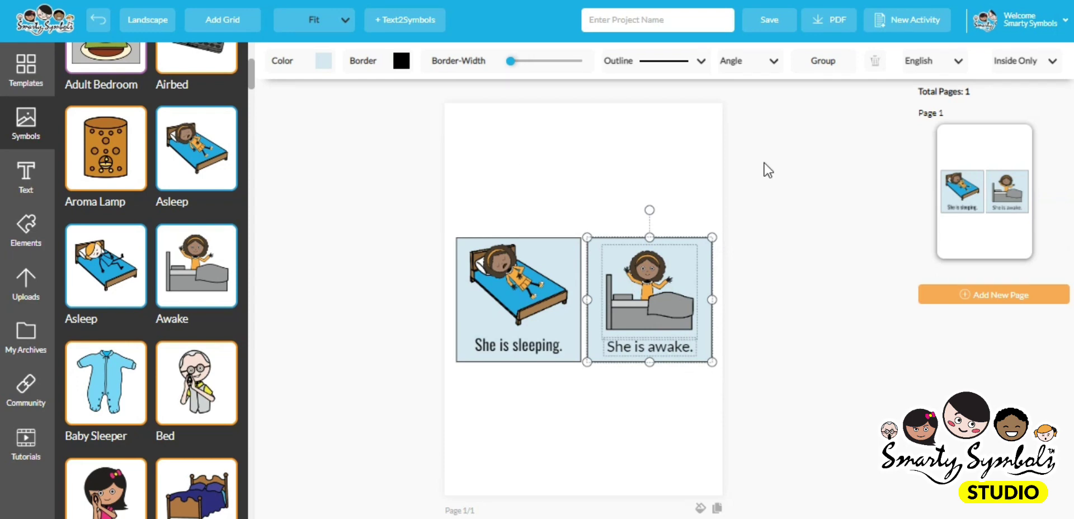
left_click(828, 63)
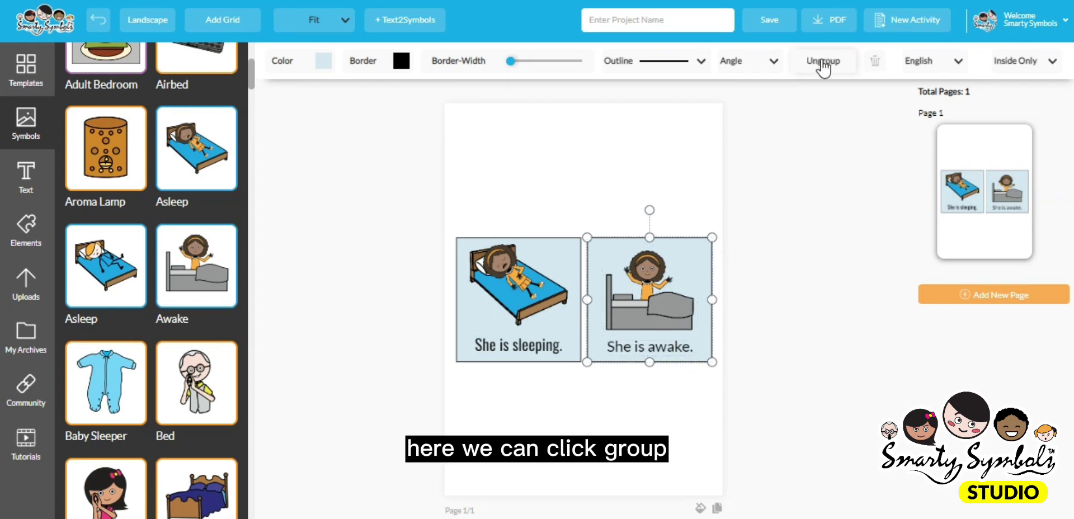
- Fill the awake card pink, view border colours, then set the fill back to light blue
left_click(324, 75)
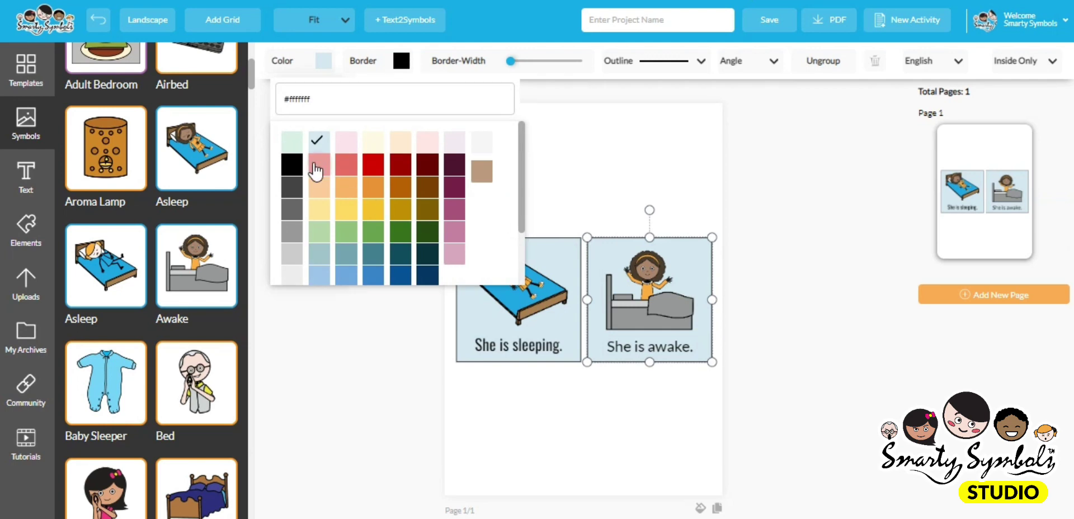
left_click(317, 172)
left_click(401, 60)
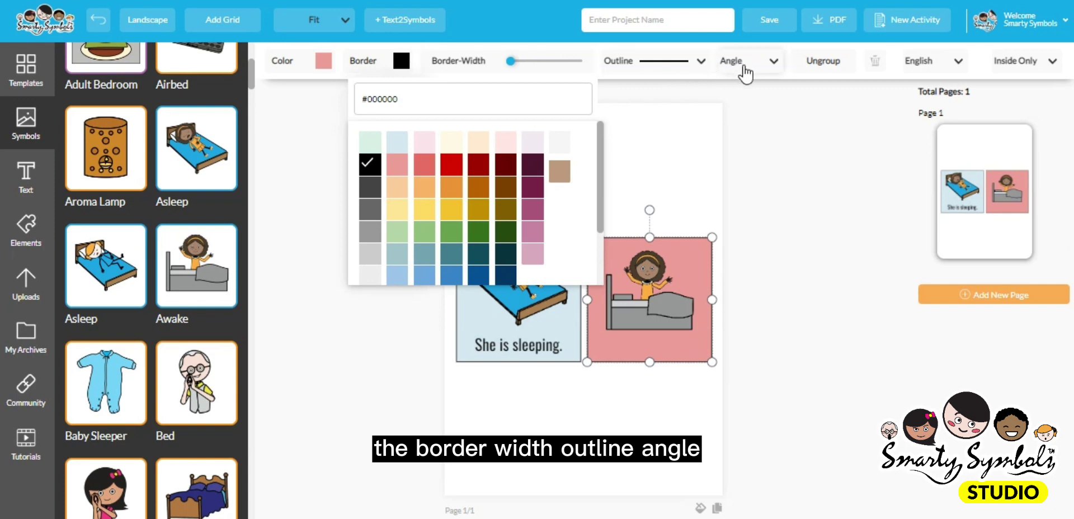
left_click(289, 69)
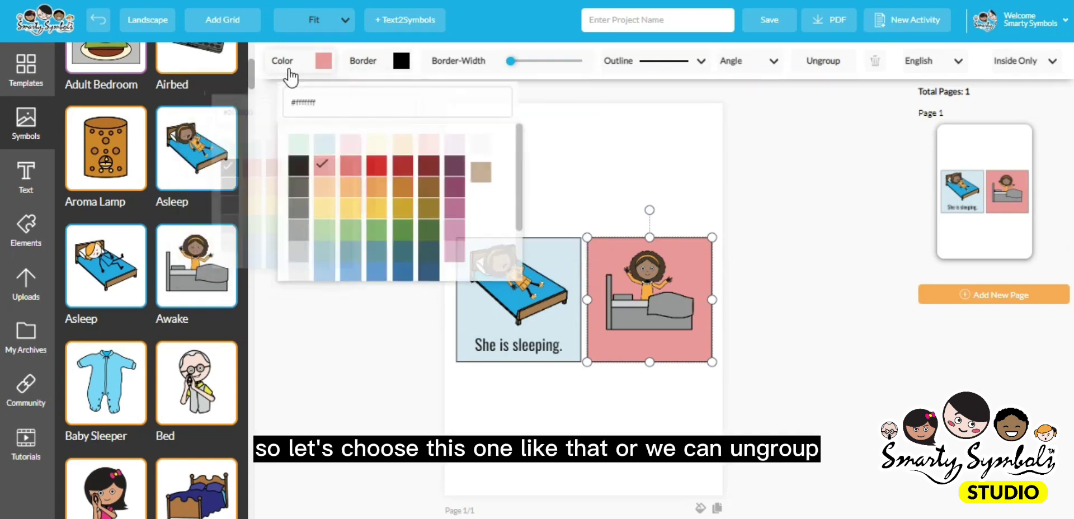
left_click(322, 144)
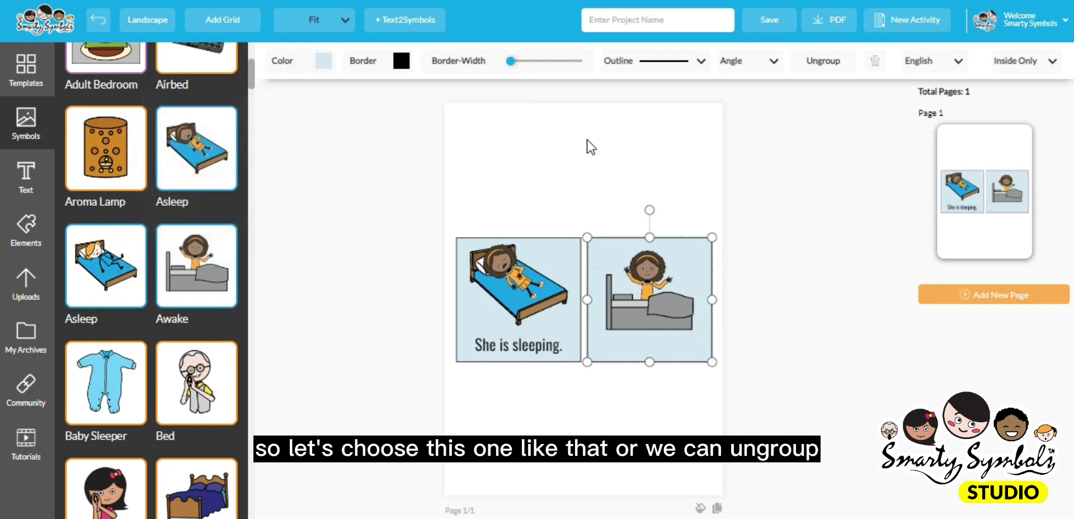
- Ungroup the awake card and make its 'She is awake.' caption black
left_click(849, 71)
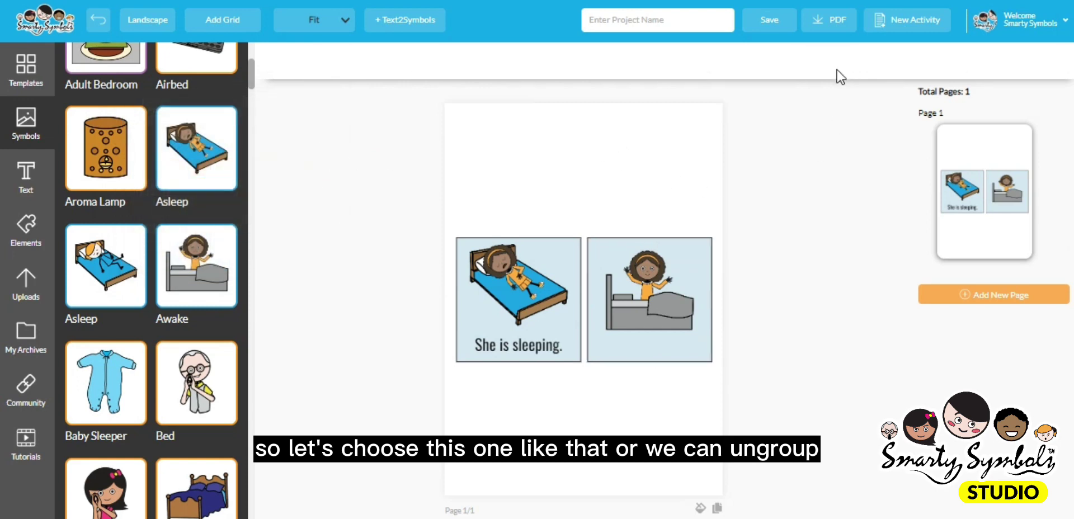
left_click(689, 262)
left_click(696, 193)
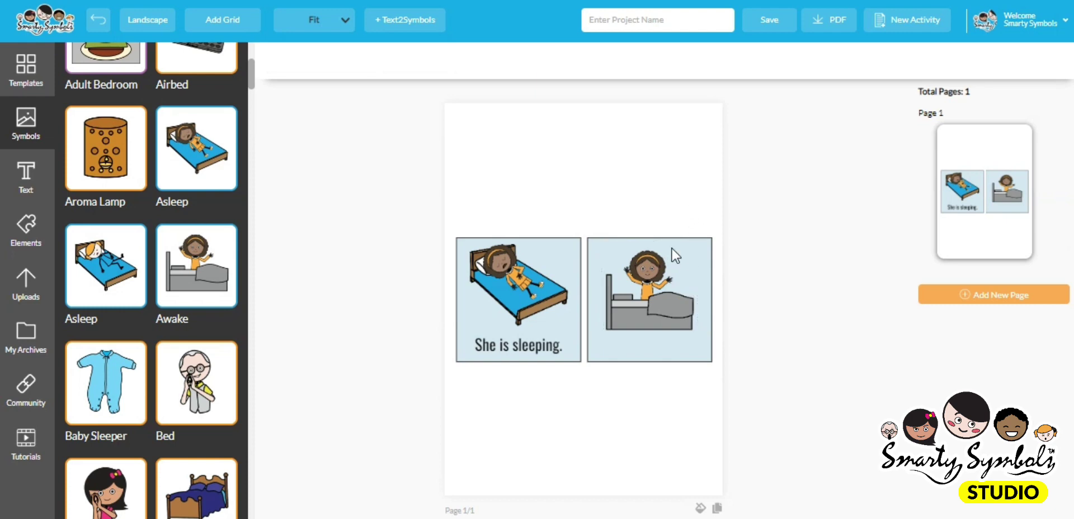
left_click(656, 361)
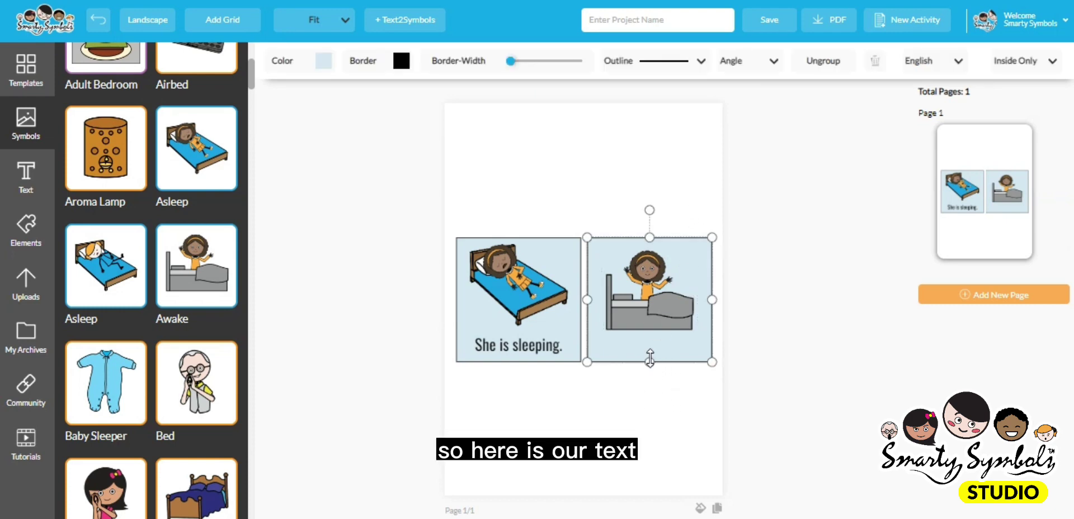
left_click(649, 359)
left_click(654, 358)
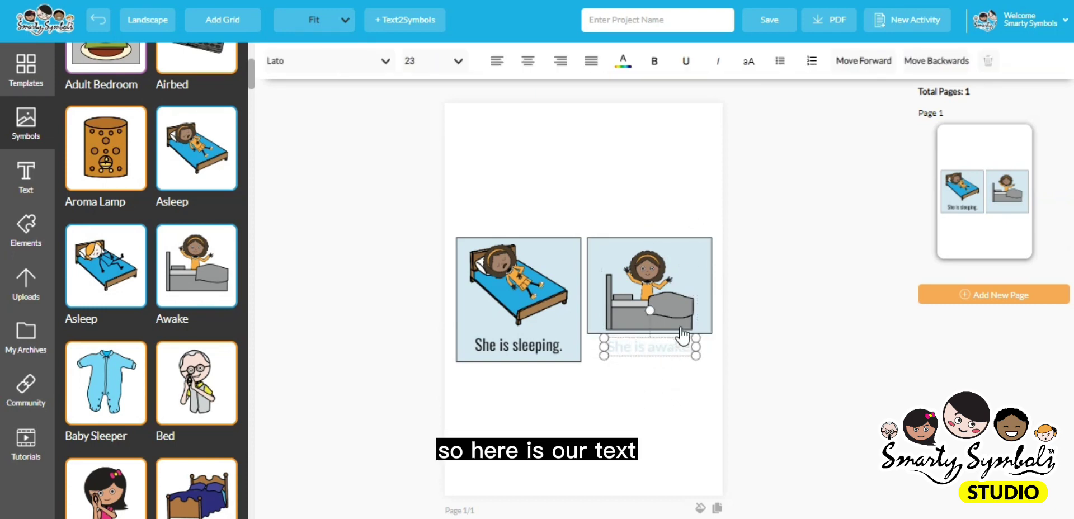
left_click(623, 60)
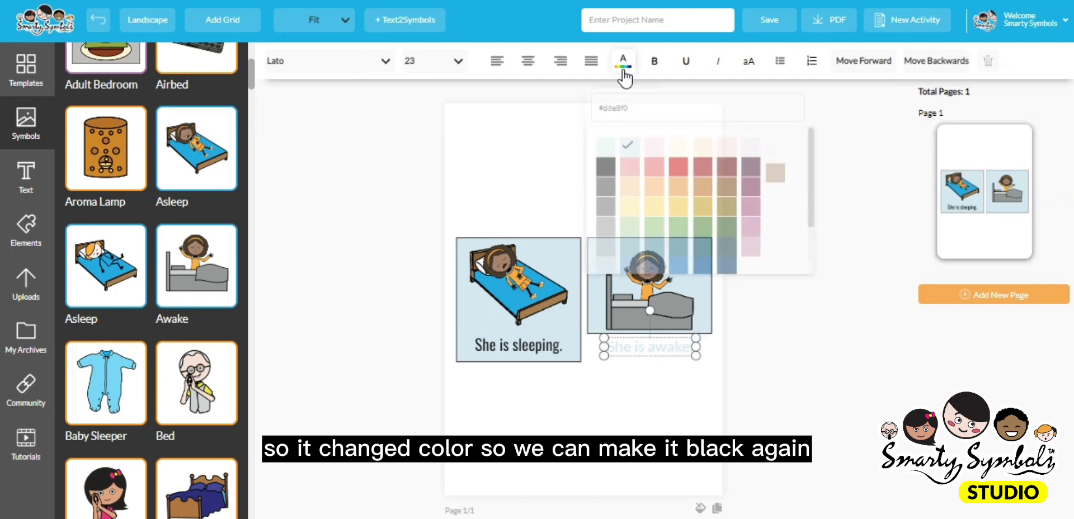
left_click(591, 164)
left_click(491, 204)
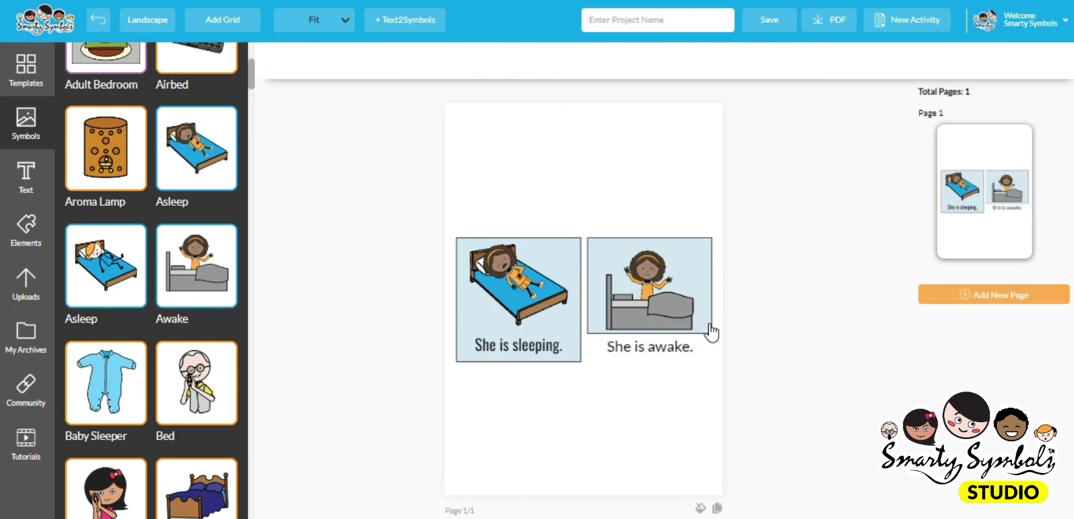
- Extend the awake card downward so it encloses the caption
left_click(665, 339)
left_click_drag(649, 335, 650, 363)
left_click(643, 412)
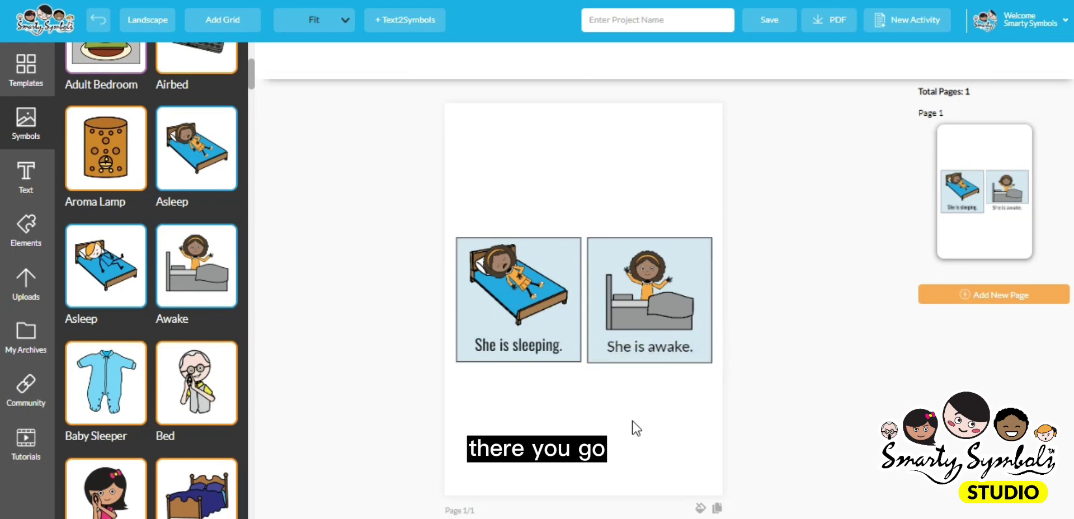
- Group the sleeping card's picture and caption and move it to the page's top-left
left_click_drag(531, 184, 515, 417)
left_click(833, 66)
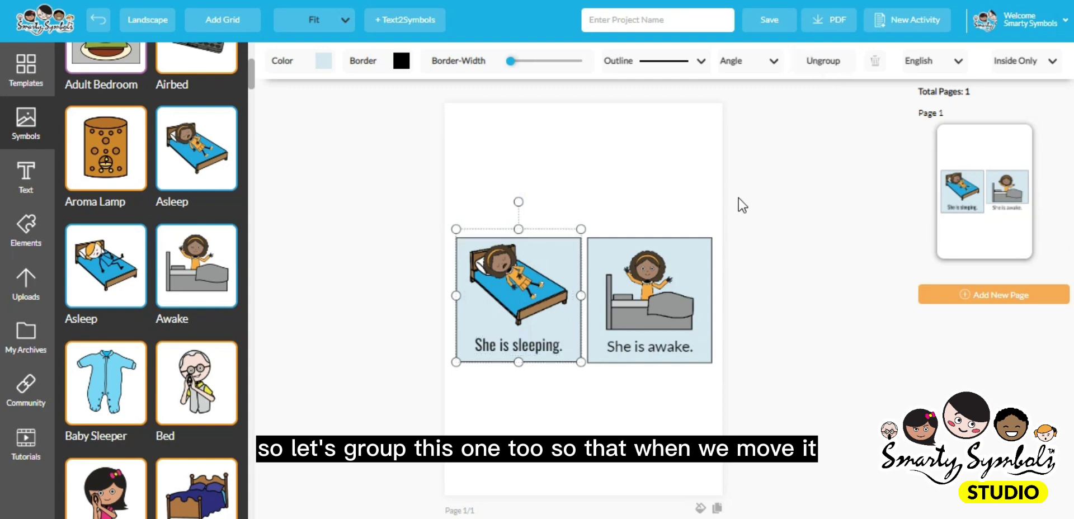
left_click(583, 263)
left_click_drag(509, 281, 513, 152)
- Regroup the awake card and place it directly below the sleeping card
mouse_move(645, 269)
left_mouse_down()
mouse_move(622, 299)
mouse_move(588, 308)
mouse_move(639, 259)
mouse_move(632, 272)
left_mouse_up()
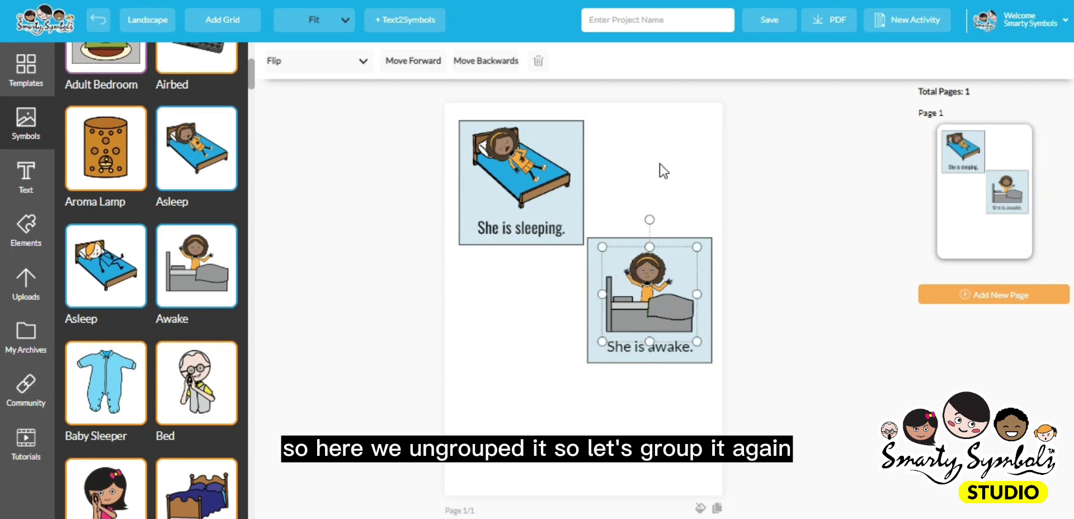
left_click_drag(675, 186, 620, 386)
left_click(818, 61)
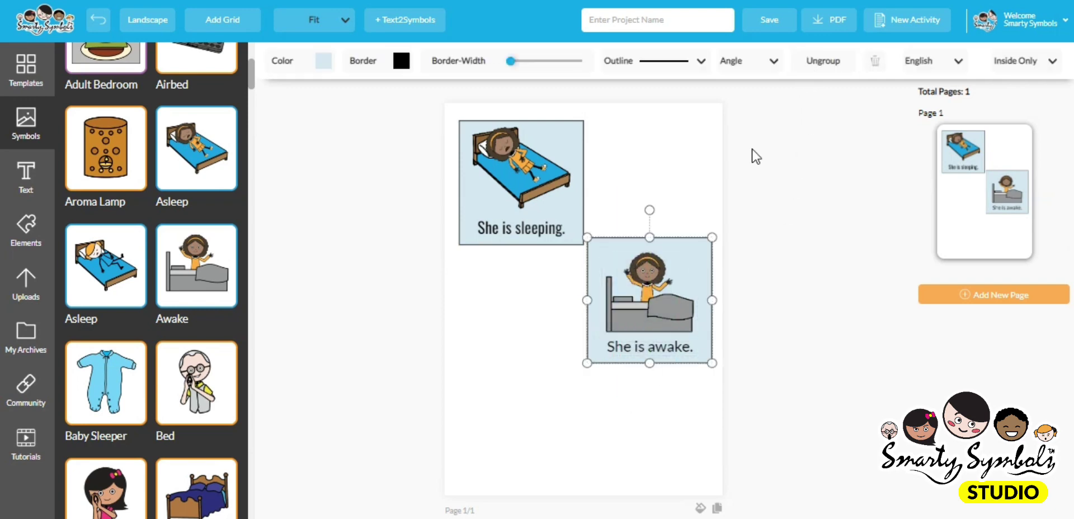
left_click_drag(610, 333, 482, 350)
left_click(652, 368)
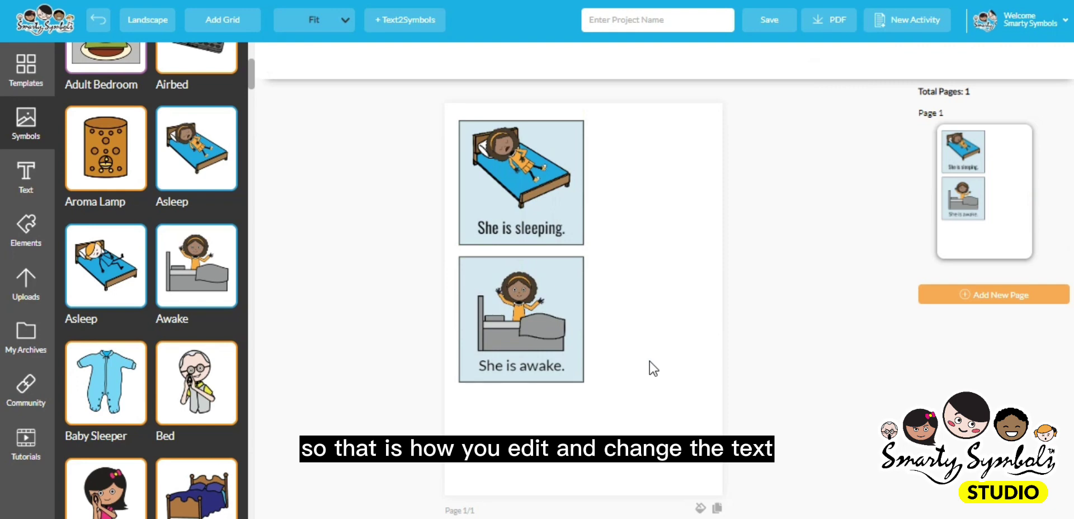